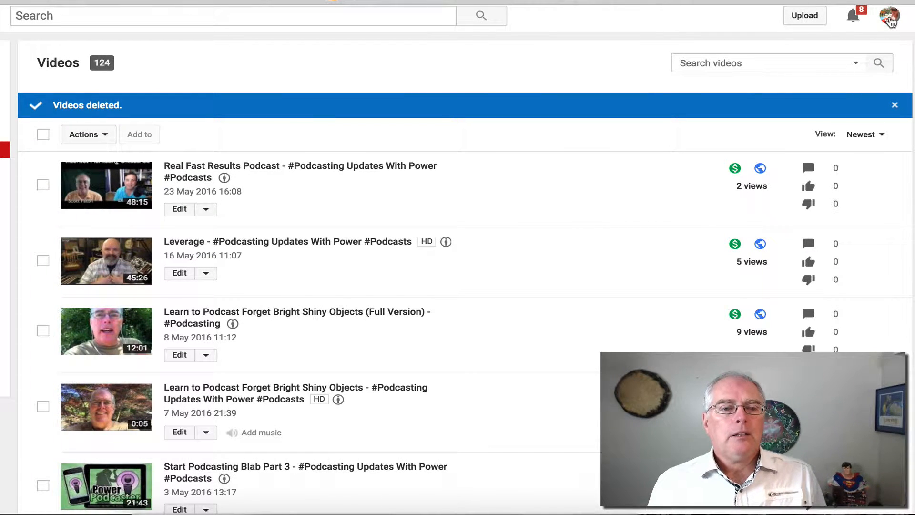
Open the Power Podcasters channel's Creator Studio and go to its live streaming section.
{"action": "left_click", "coordinate": [891, 19]}
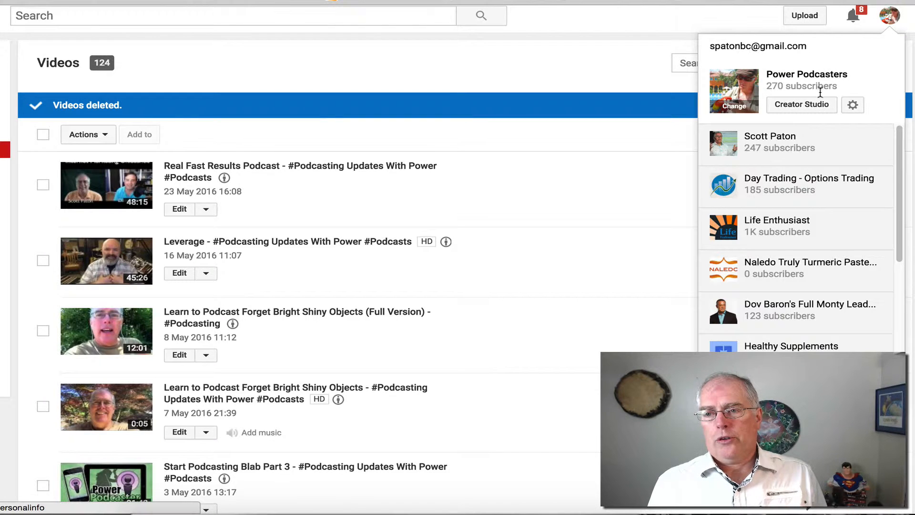
{"action": "left_click", "coordinate": [802, 108]}
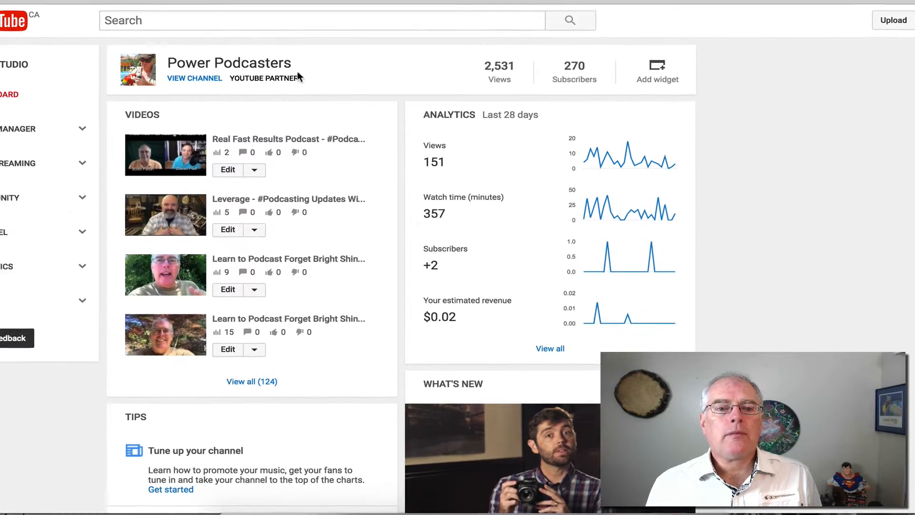
{"action": "left_click", "coordinate": [86, 163]}
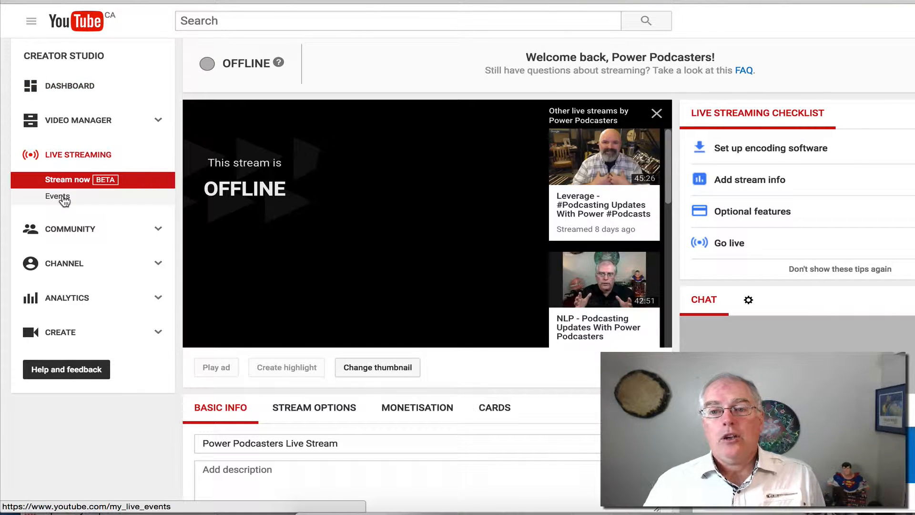
{"action": "scroll", "coordinate": [65, 201], "scroll_direction": "down", "scroll_amount": 1}
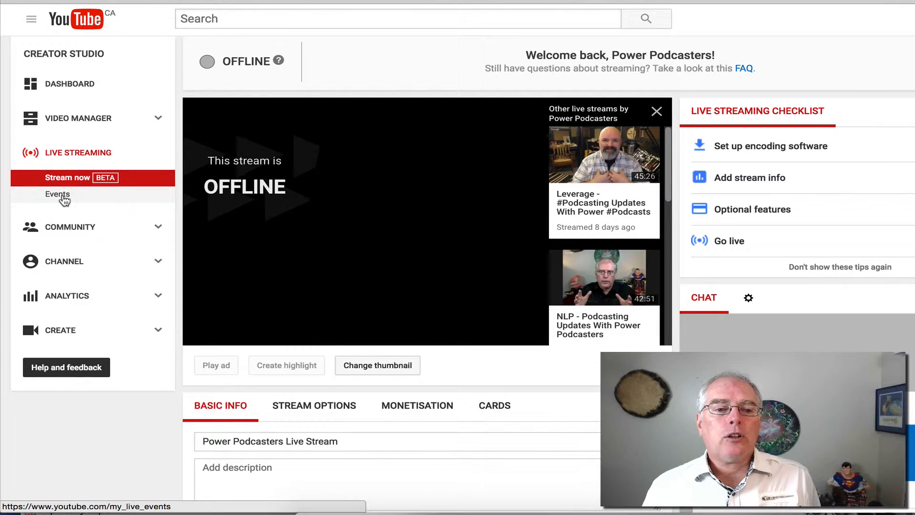
{"action": "scroll", "coordinate": [64, 200], "scroll_direction": "up", "scroll_amount": 1}
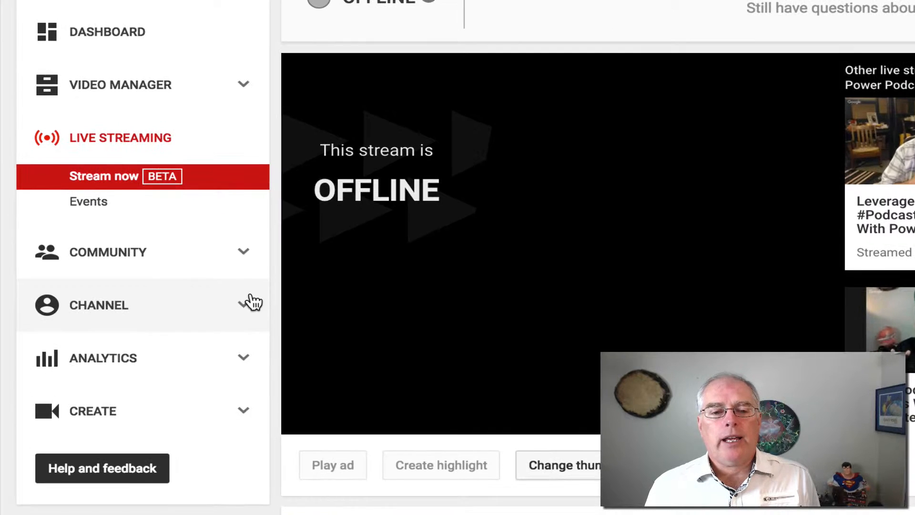
Open the channel's upload defaults and check the privacy, category and licence options.
{"action": "left_click", "coordinate": [162, 262]}
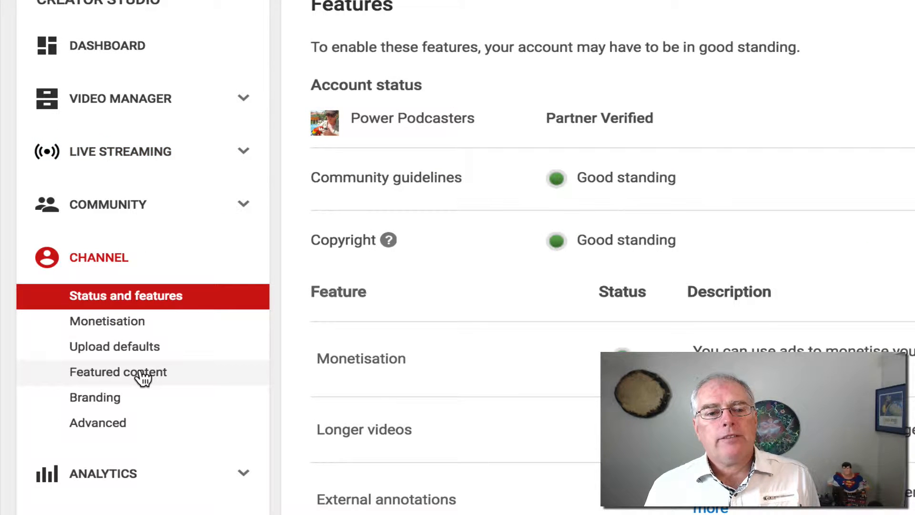
{"action": "left_click", "coordinate": [141, 350]}
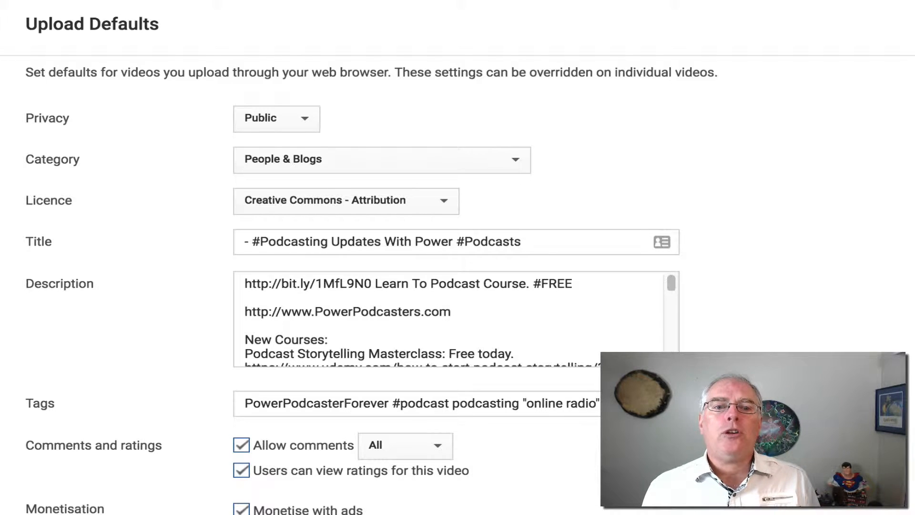
{"action": "left_click", "coordinate": [305, 124]}
{"action": "left_click", "coordinate": [305, 121]}
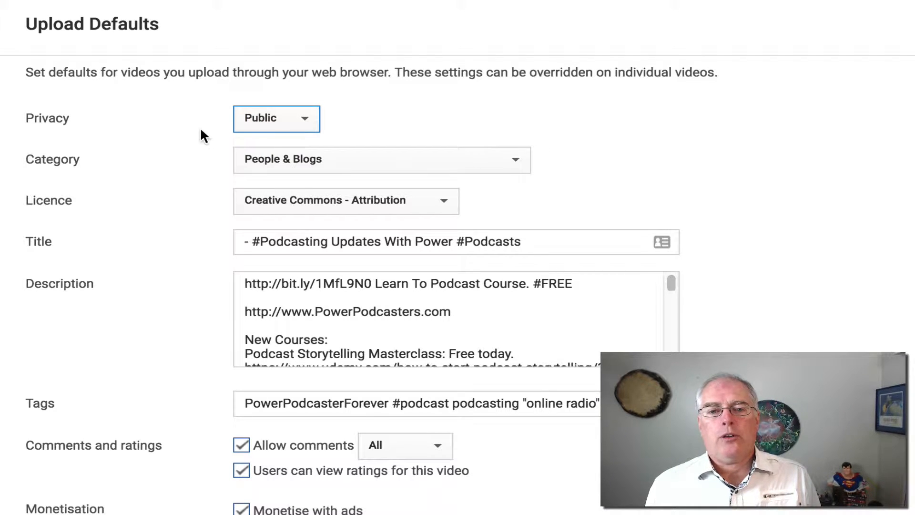
{"action": "left_click", "coordinate": [310, 160]}
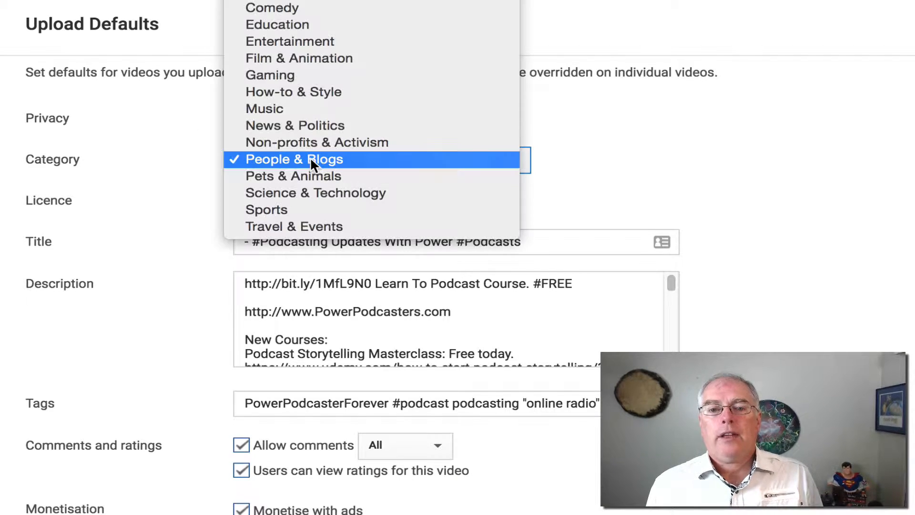
{"action": "left_click", "coordinate": [235, 159]}
{"action": "left_click", "coordinate": [253, 202]}
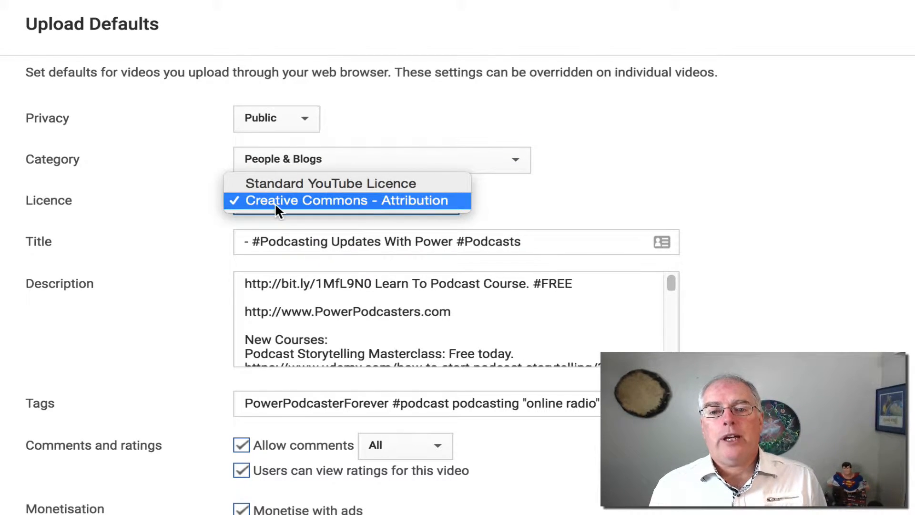
{"action": "left_click", "coordinate": [164, 202]}
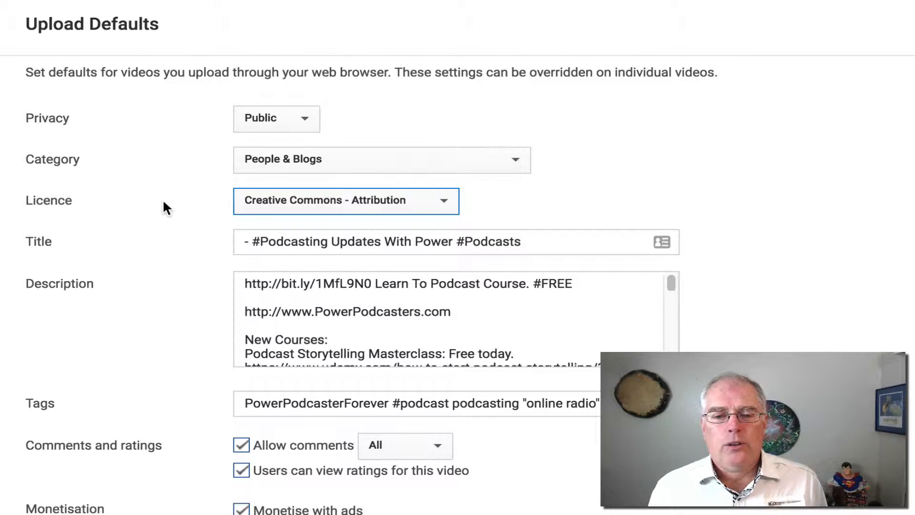
Review the default title and enlarge the default description box to read through its text.
{"action": "left_click_drag", "start_coordinate": [528, 242], "coordinate": [245, 238]}
{"action": "left_click_drag", "start_coordinate": [251, 284], "coordinate": [375, 332]}
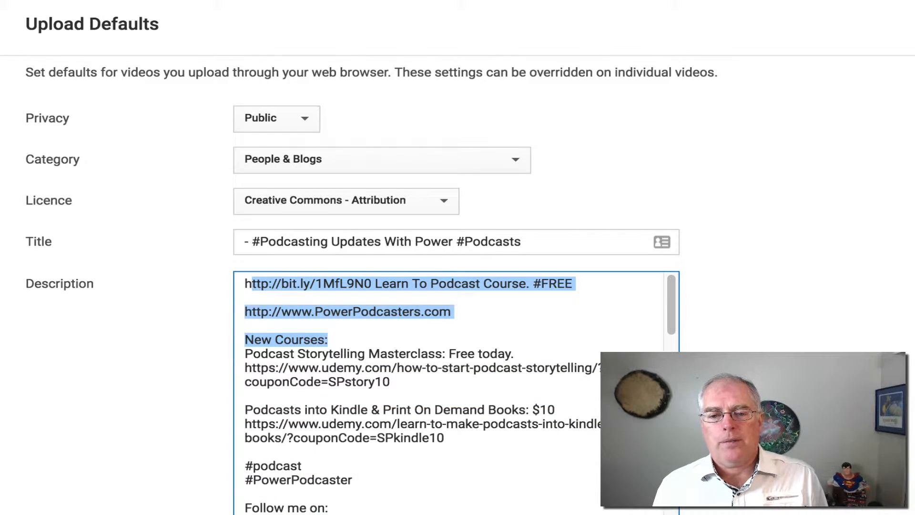
{"action": "scroll", "coordinate": [448, 391], "scroll_direction": "down", "scroll_amount": 4}
{"action": "scroll", "coordinate": [448, 391], "scroll_direction": "down", "scroll_amount": 20}
{"action": "scroll", "coordinate": [448, 391], "scroll_direction": "up", "scroll_amount": 8}
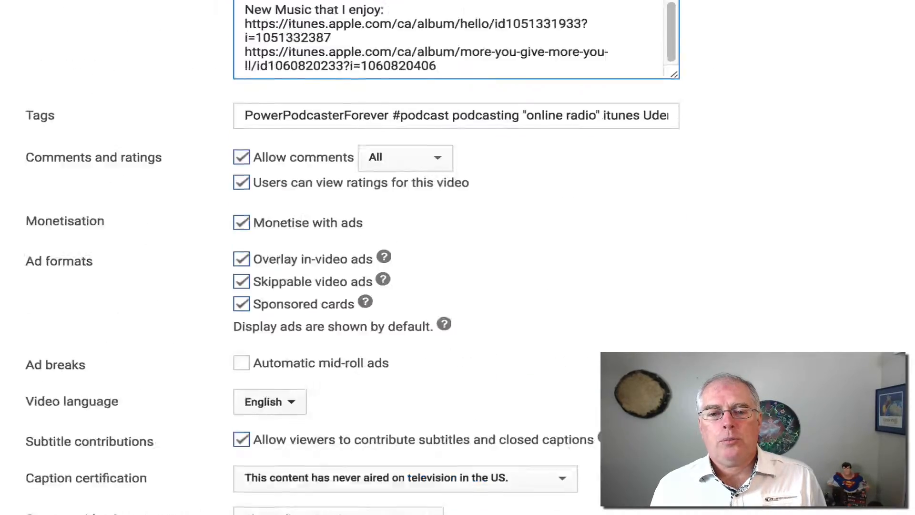
{"action": "left_click_drag", "start_coordinate": [672, 240], "coordinate": [676, 0]}
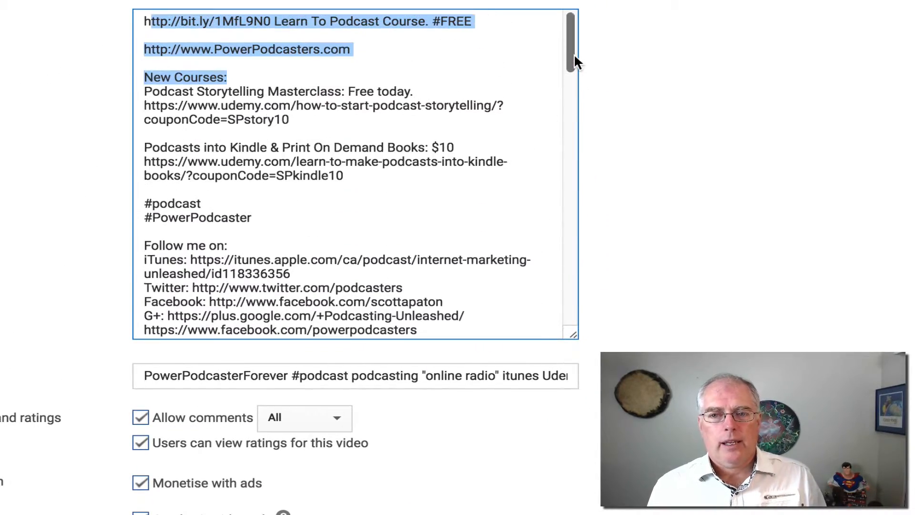
Highlight the free course link, the PowerPodcasters.com link and the new courses section in the default description.
{"action": "left_click", "coordinate": [496, 70]}
{"action": "left_click_drag", "start_coordinate": [273, 21], "coordinate": [137, 21]}
{"action": "left_click_drag", "start_coordinate": [365, 47], "coordinate": [117, 35]}
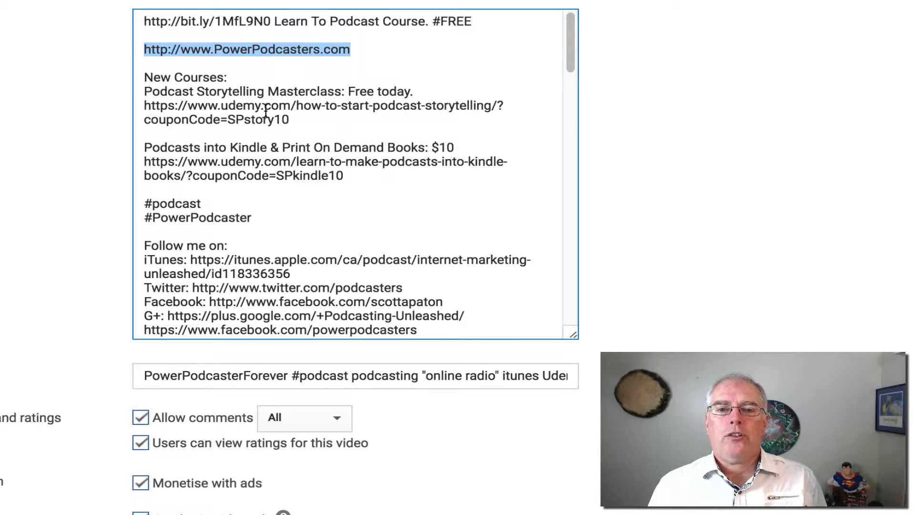
{"action": "left_click_drag", "start_coordinate": [143, 78], "coordinate": [371, 162]}
{"action": "scroll", "coordinate": [338, 214], "scroll_direction": "down", "scroll_amount": 3}
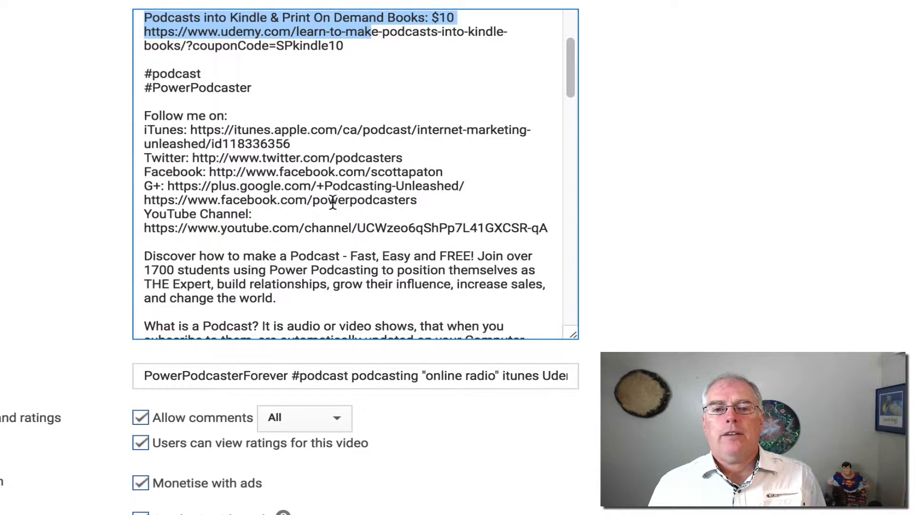
Highlight the iTunes, Twitter, Facebook, G+ and YouTube Channel entries under "Follow me on" in the default description.
{"action": "left_click", "coordinate": [144, 128]}
{"action": "left_click_drag", "start_coordinate": [144, 128], "coordinate": [317, 131]}
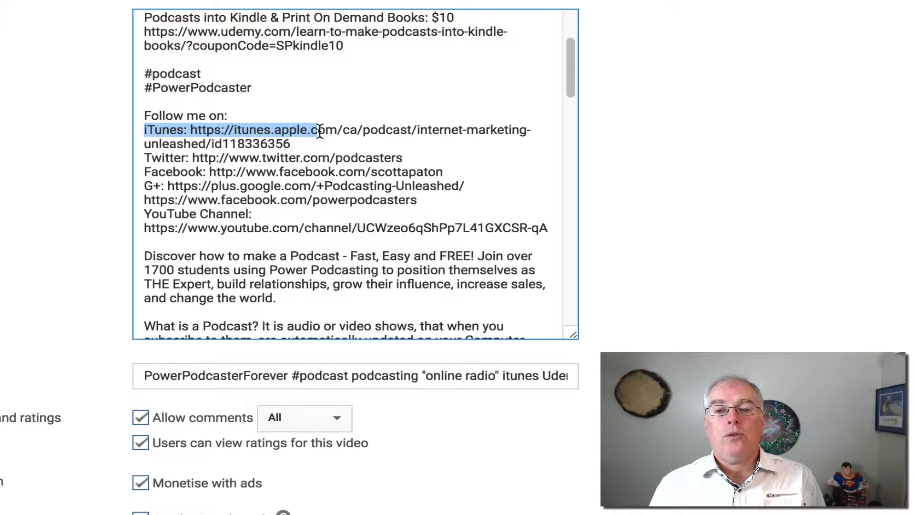
{"action": "double_click", "coordinate": [163, 158]}
{"action": "double_click", "coordinate": [171, 171]}
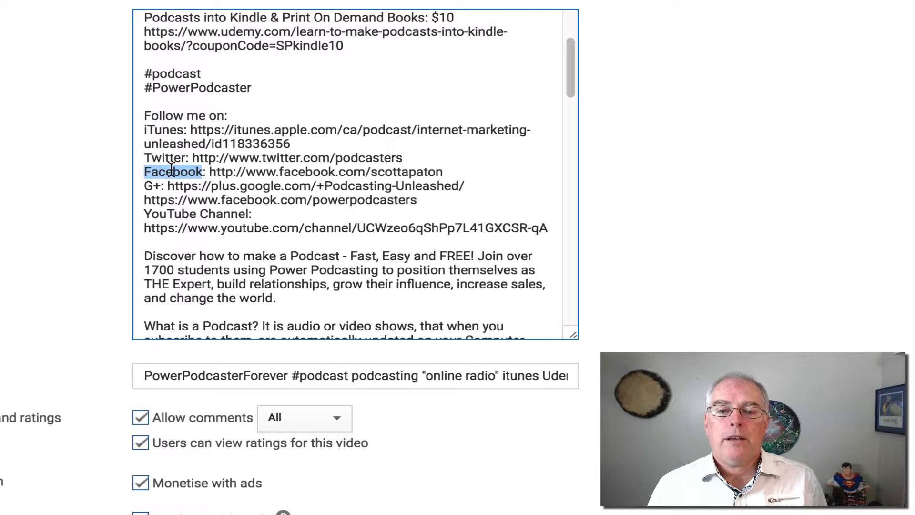
{"action": "double_click", "coordinate": [154, 186]}
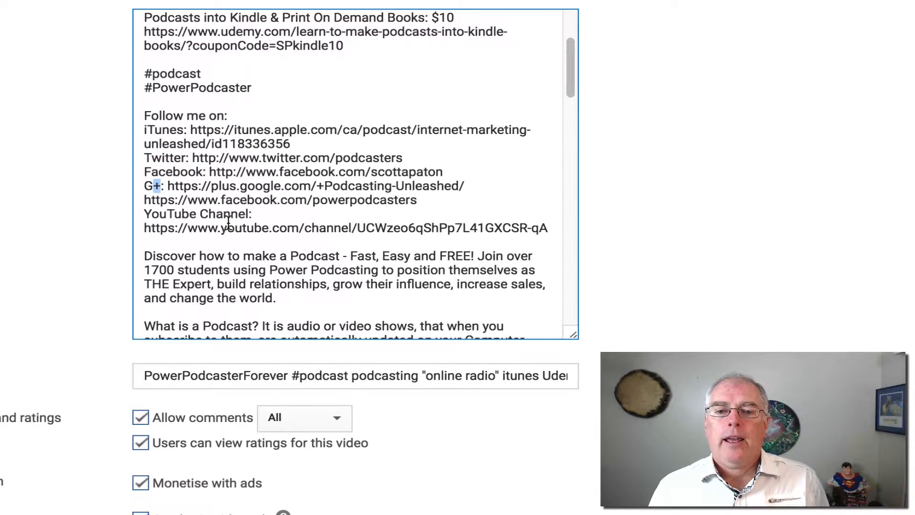
{"action": "left_click", "coordinate": [257, 215]}
{"action": "left_click_drag", "start_coordinate": [258, 215], "coordinate": [113, 212]}
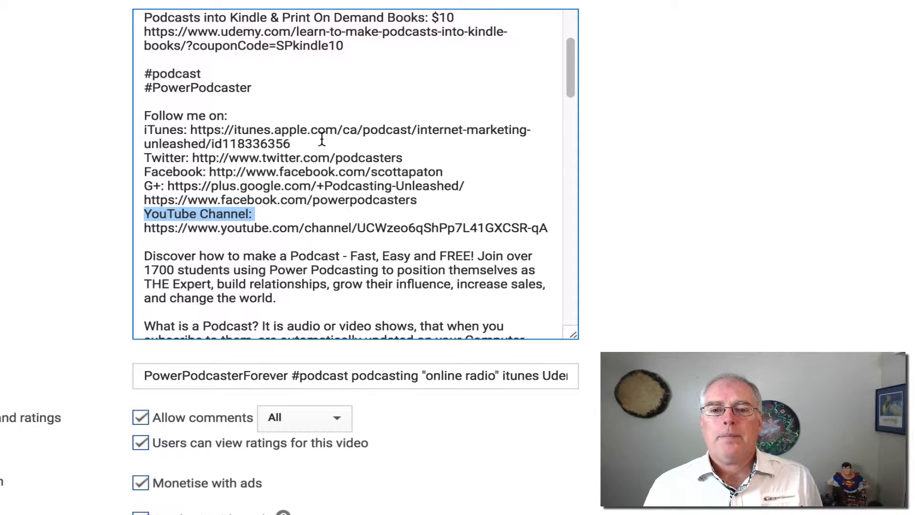
{"action": "left_click_drag", "start_coordinate": [566, 59], "coordinate": [525, 27]}
{"action": "scroll", "coordinate": [696, 158], "scroll_direction": "up", "scroll_amount": 5}
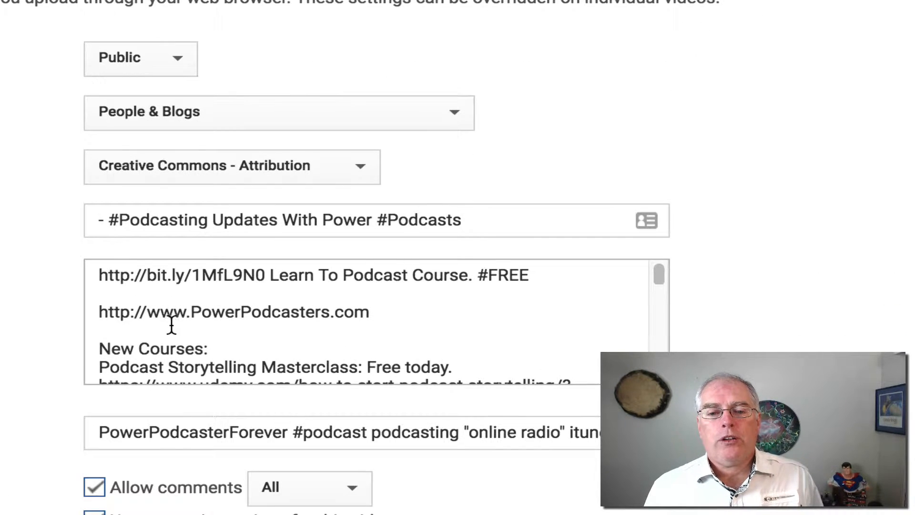
{"action": "left_click_drag", "start_coordinate": [155, 338], "coordinate": [372, 310]}
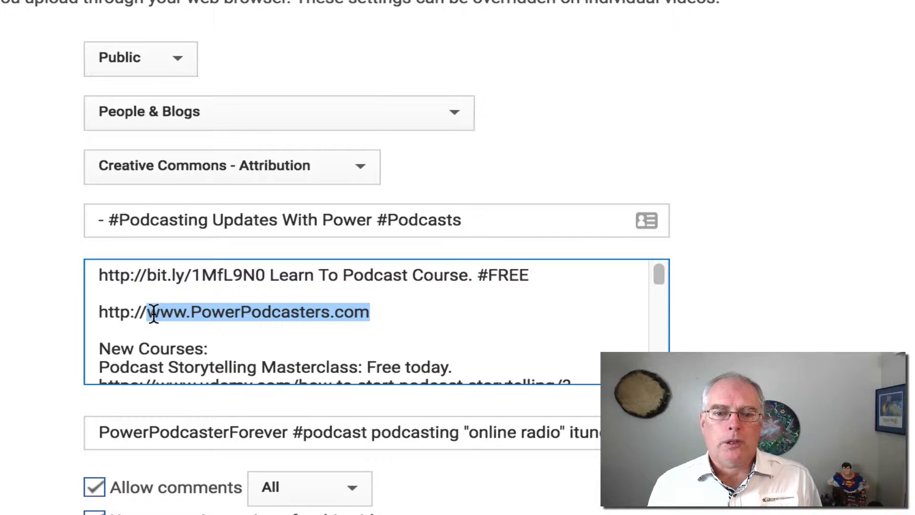
{"action": "left_click_drag", "start_coordinate": [95, 312], "coordinate": [384, 314]}
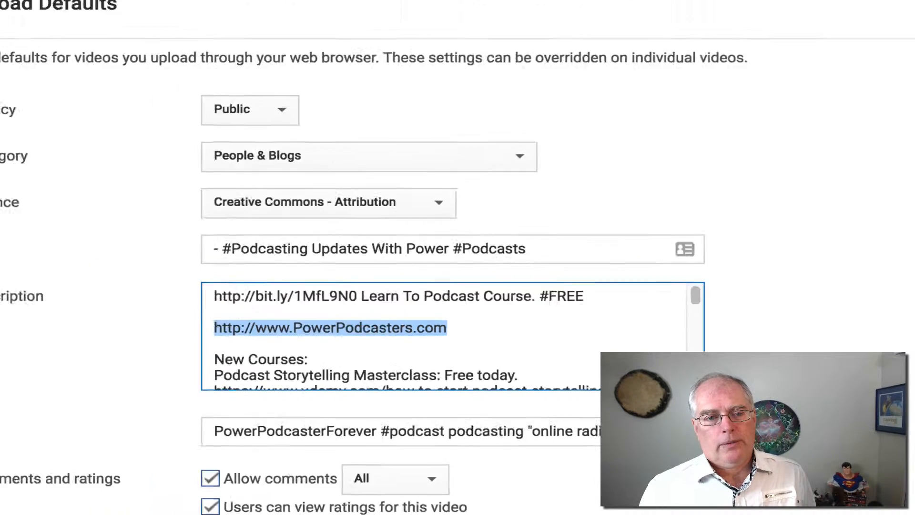
Go to the channel's live streaming events and start creating a new live event.
{"action": "left_click", "coordinate": [186, 228]}
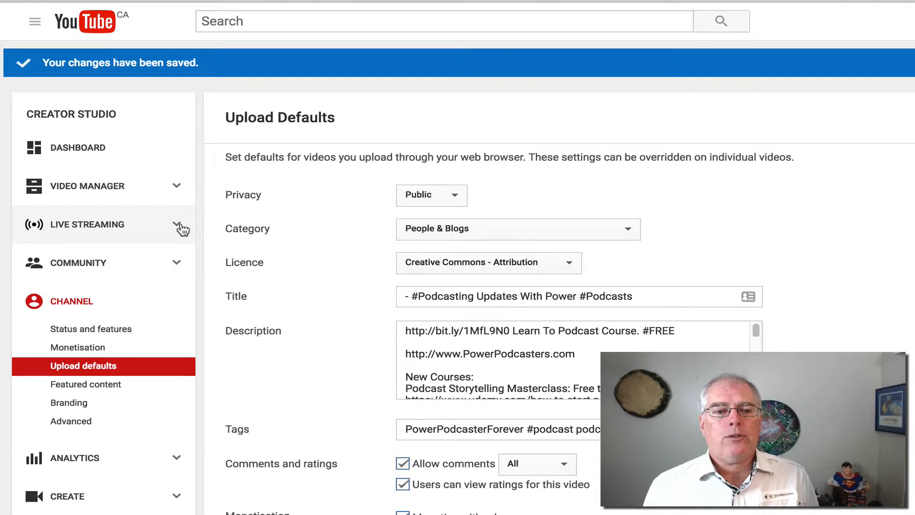
{"action": "left_click", "coordinate": [168, 240]}
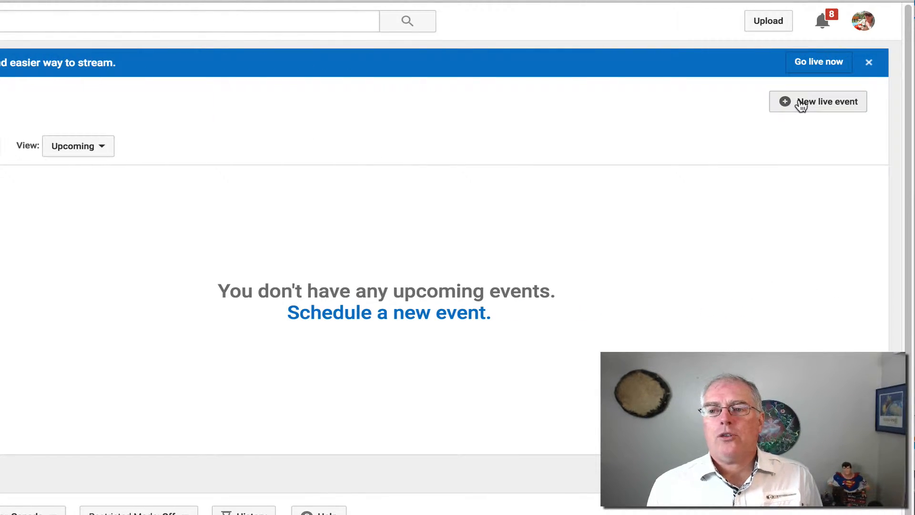
{"action": "left_click", "coordinate": [802, 103]}
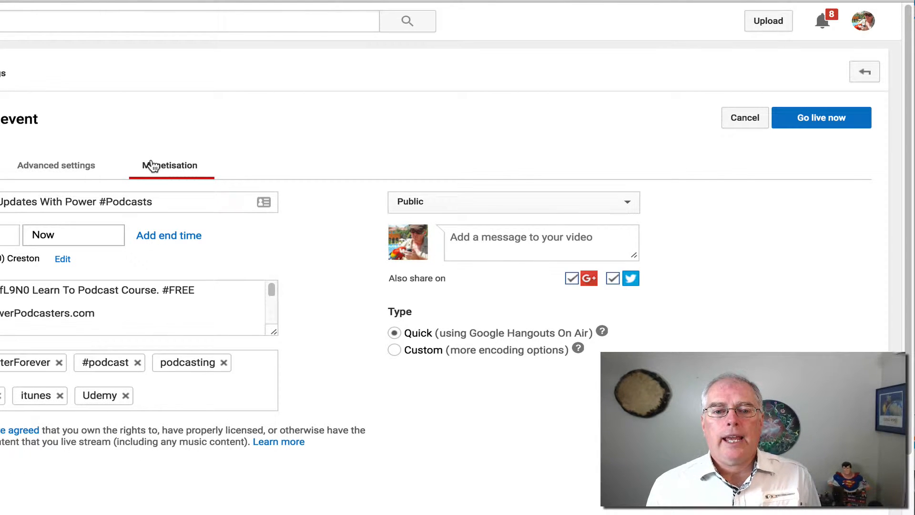
Check the new event's start date and start time options, keeping Today and Now.
{"action": "left_click", "coordinate": [81, 201]}
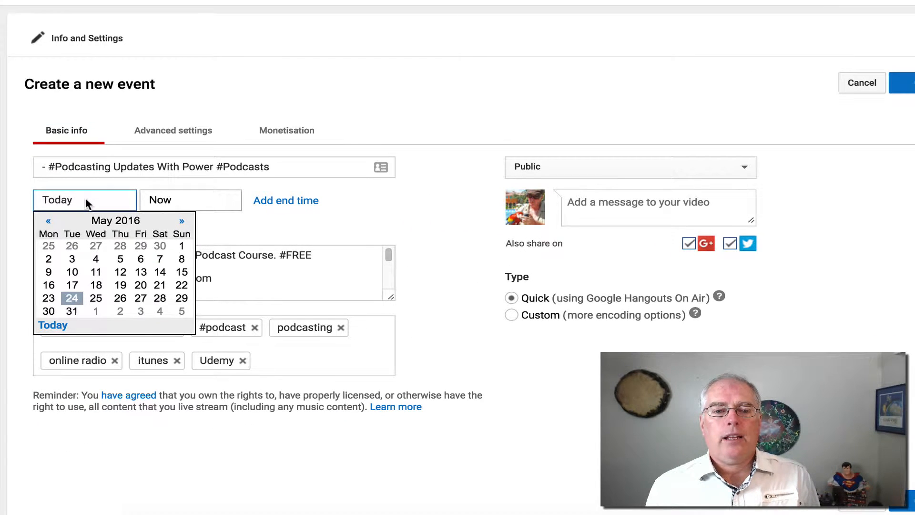
{"action": "left_click", "coordinate": [183, 199]}
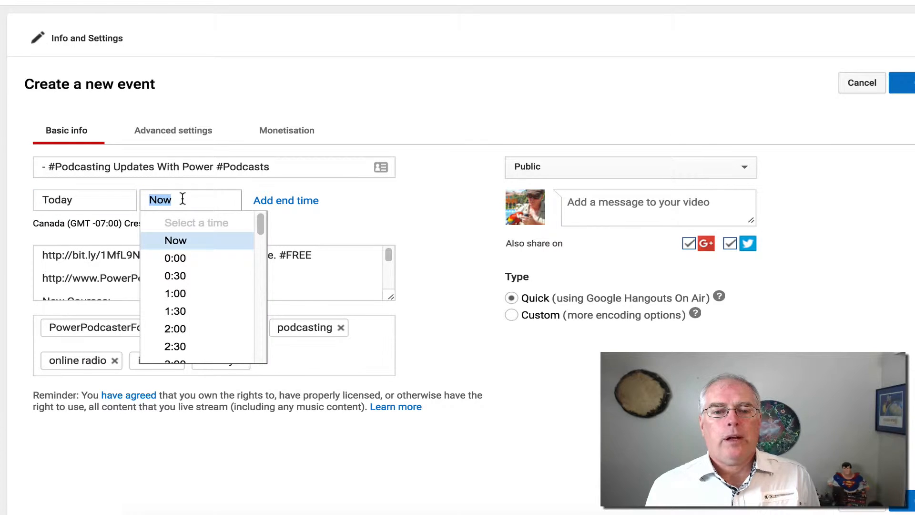
{"action": "left_click", "coordinate": [99, 195]}
{"action": "left_click", "coordinate": [388, 189]}
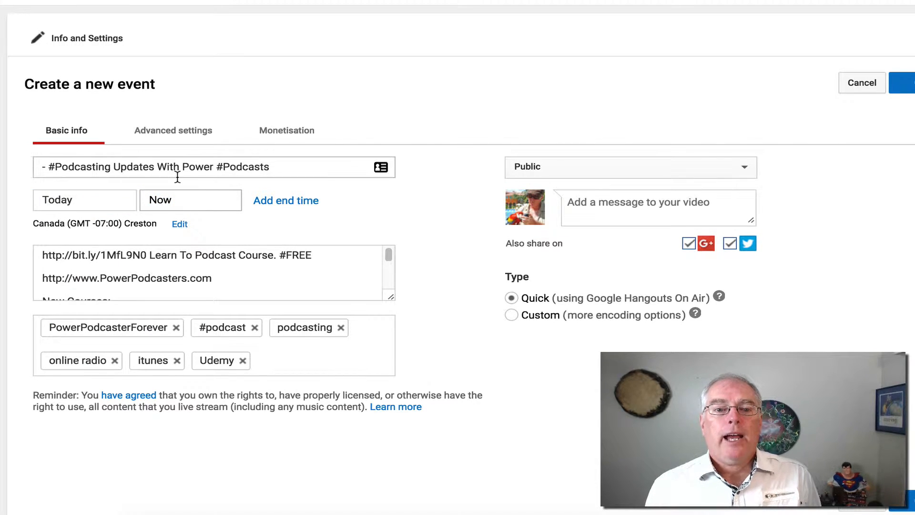
Enlarge the new event's description box to show the website link and the new courses section.
{"action": "left_click_drag", "start_coordinate": [392, 297], "coordinate": [329, 382]}
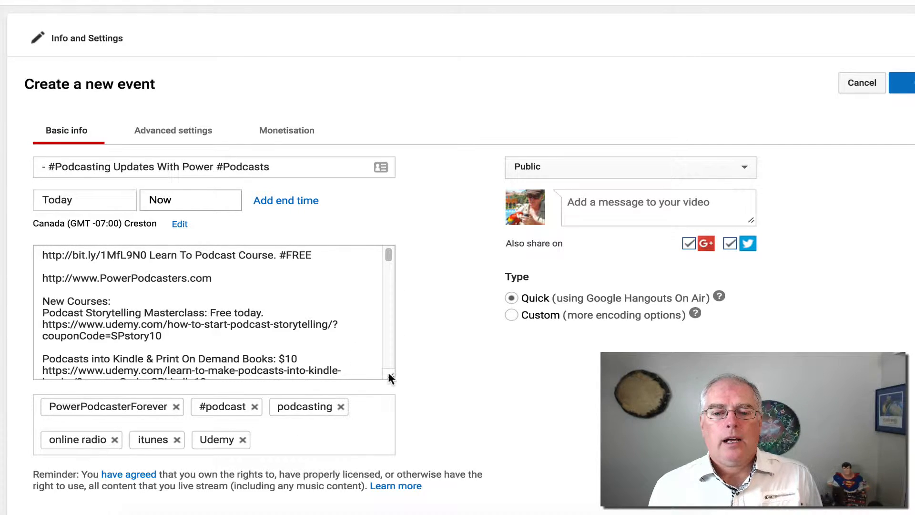
{"action": "mouse_move", "coordinate": [389, 378]}
{"action": "left_mouse_down"}
{"action": "mouse_move", "coordinate": [402, 451]}
{"action": "mouse_move", "coordinate": [391, 386]}
{"action": "left_mouse_up"}
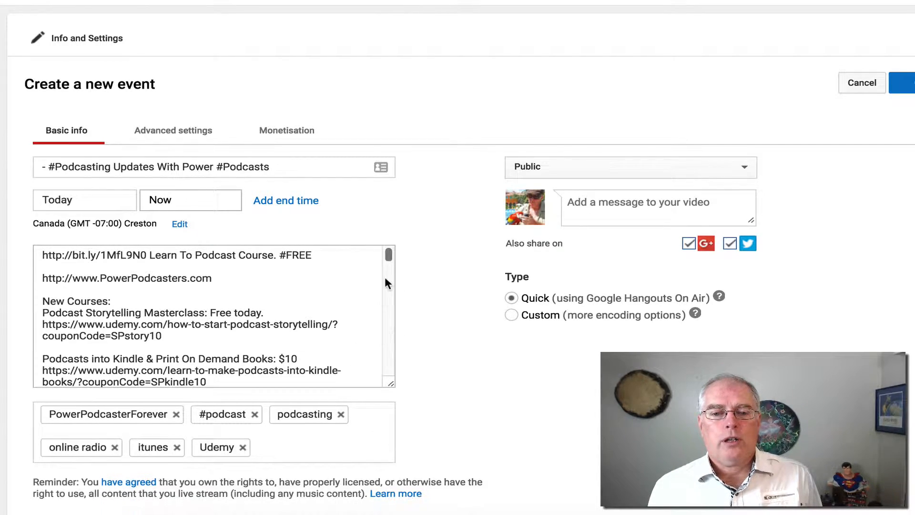
{"action": "mouse_move", "coordinate": [387, 257]}
{"action": "left_mouse_down"}
{"action": "mouse_move", "coordinate": [386, 370]}
{"action": "mouse_move", "coordinate": [394, 251]}
{"action": "left_mouse_up"}
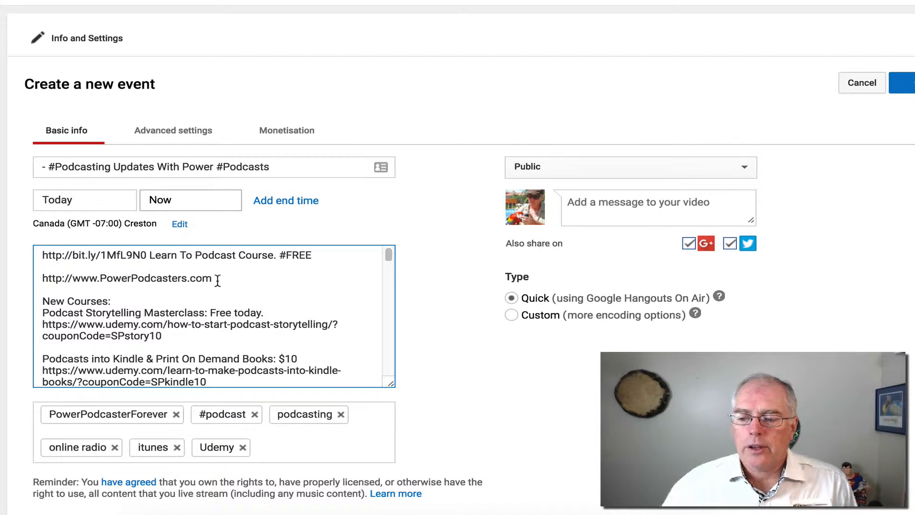
Add a line below the website link saying the host shows how to set up a Hangout and embed it on your Blog, and copy it.
{"action": "key", "text": "Return"}
{"action": "key", "text": "Return"}
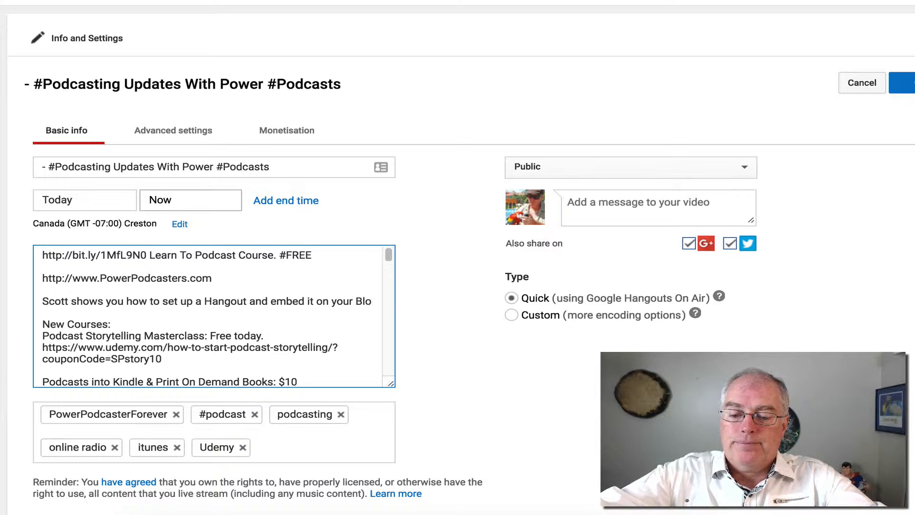
{"action": "type", "text": "g."}
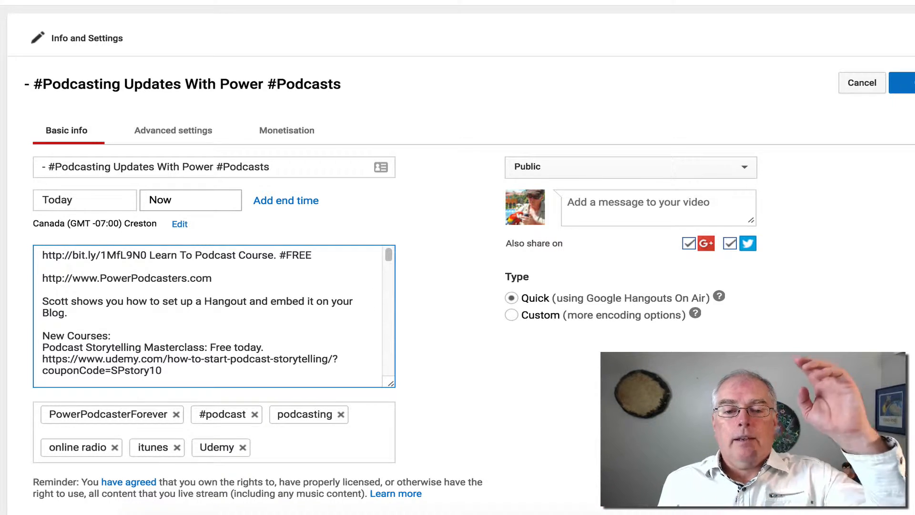
{"action": "triple_click", "coordinate": [57, 310]}
{"action": "key", "text": "ctrl+c"}
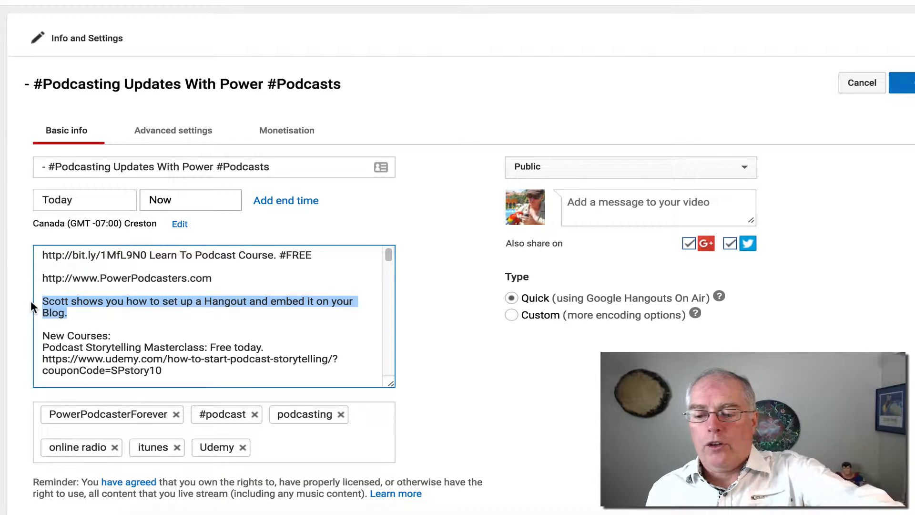
Paste the copied line as the event's share message, add # before Hangout and Blog, and enlarge the message box to show it all.
{"action": "left_click", "coordinate": [600, 205]}
{"action": "key", "text": "ctrl+v"}
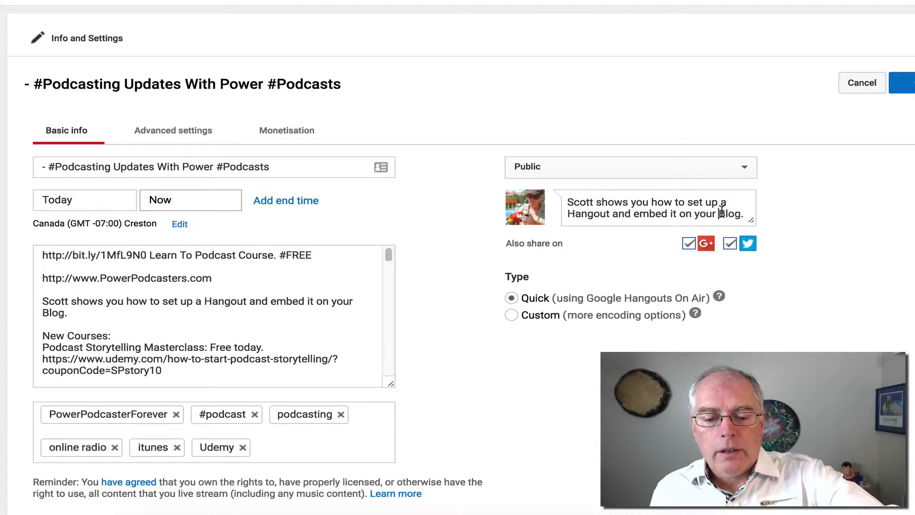
{"action": "left_click", "coordinate": [567, 213]}
{"action": "type", "text": "#"}
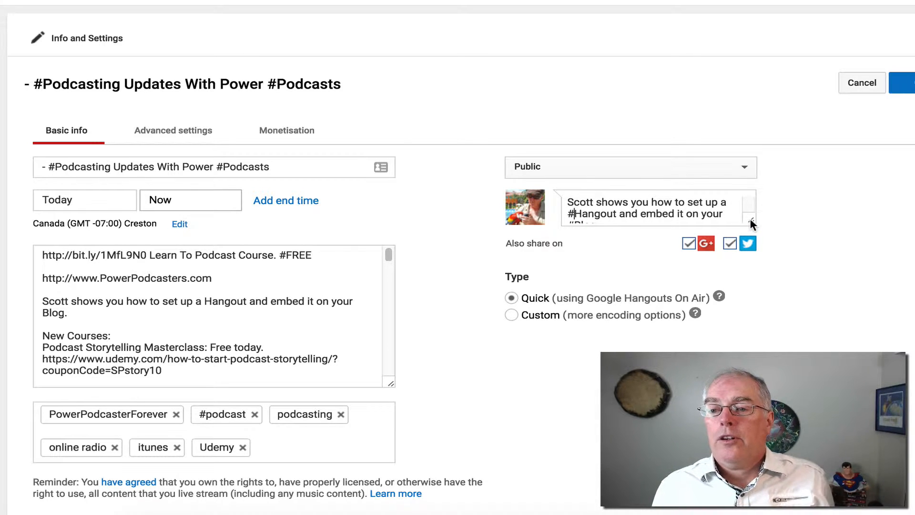
{"action": "left_click_drag", "start_coordinate": [751, 224], "coordinate": [753, 248]}
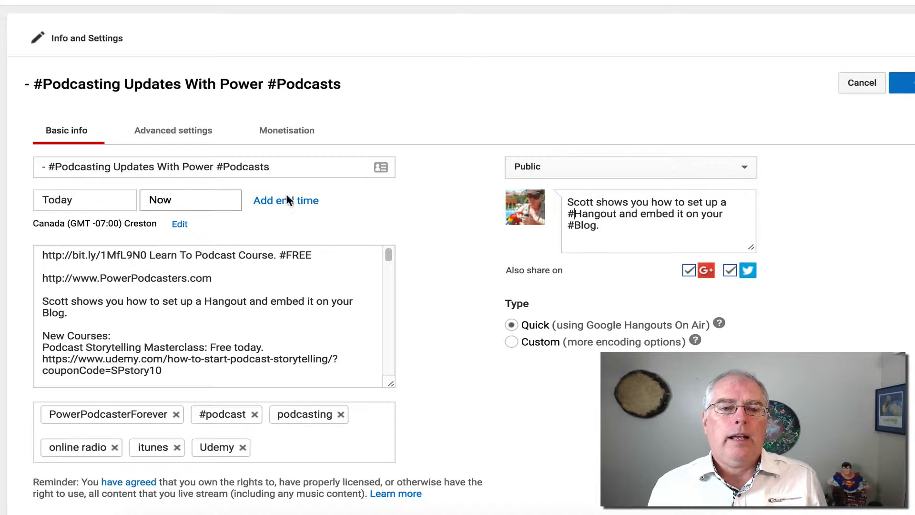
Add "How to Start a Hangout" in front of the hyphen at the beginning of the event title.
{"action": "left_click", "coordinate": [41, 168]}
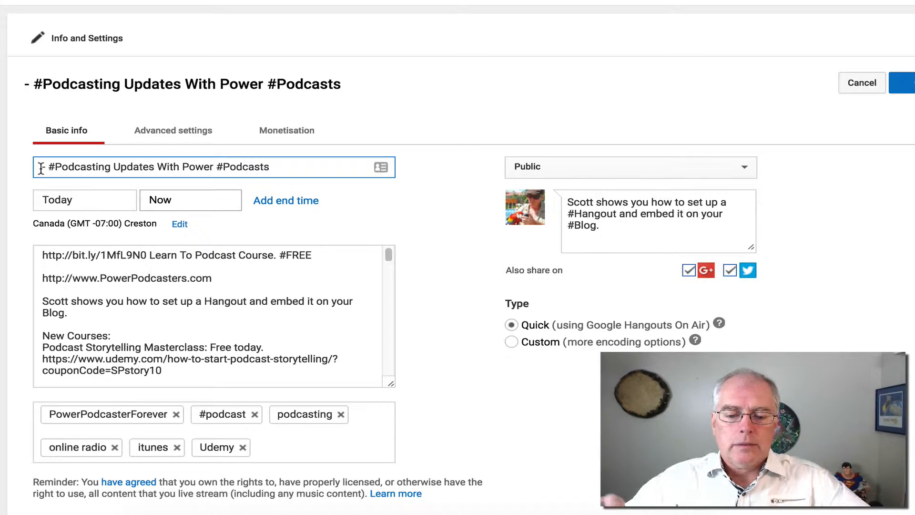
{"action": "type", "text": "How to "}
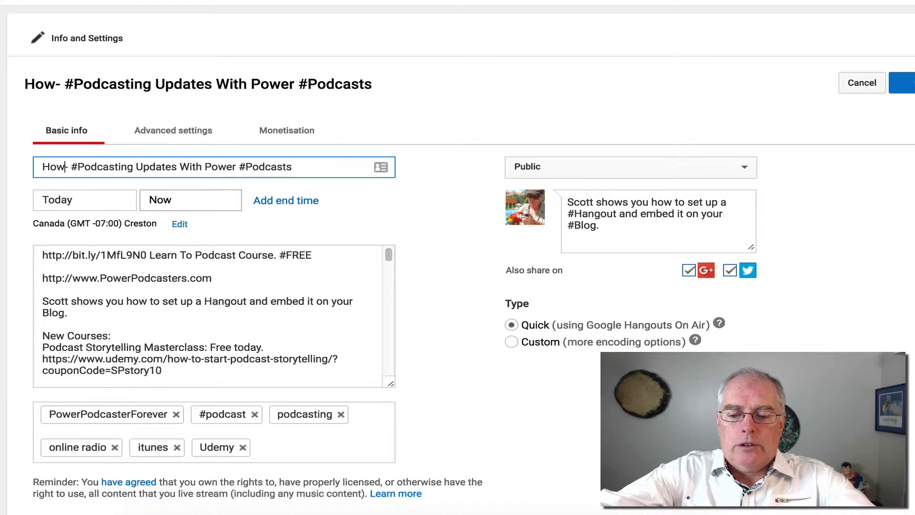
{"action": "type", "text": "Stra"}
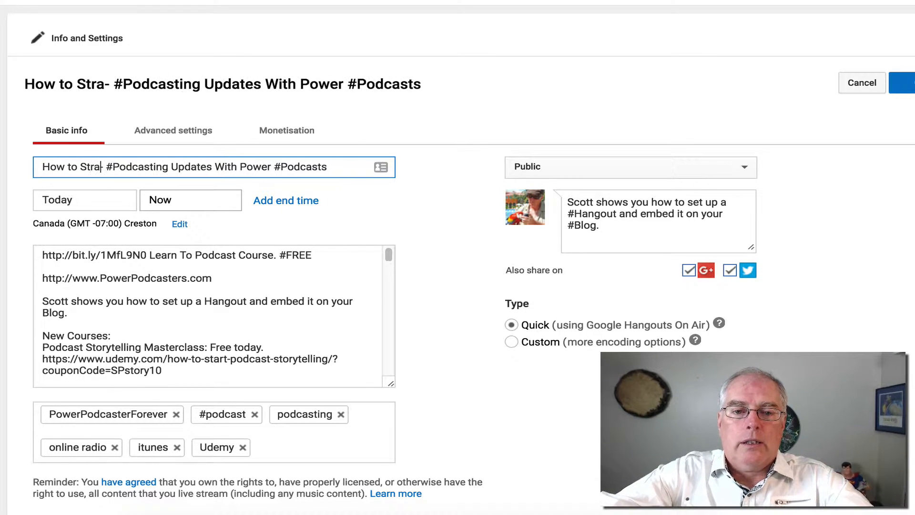
{"action": "key", "text": "BackSpace"}
{"action": "key", "text": "BackSpace"}
{"action": "type", "text": "atr"}
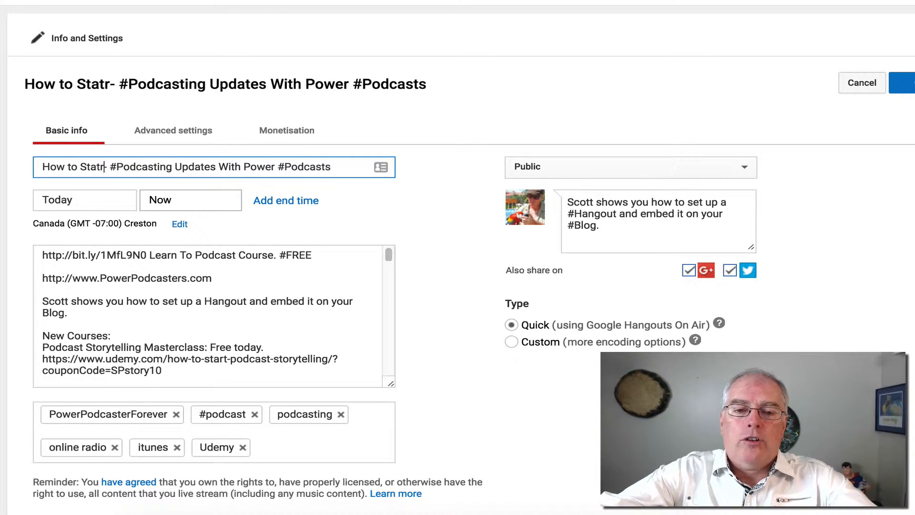
{"action": "key", "text": "BackSpace"}
{"action": "key", "text": "BackSpace"}
{"action": "type", "text": "rt"}
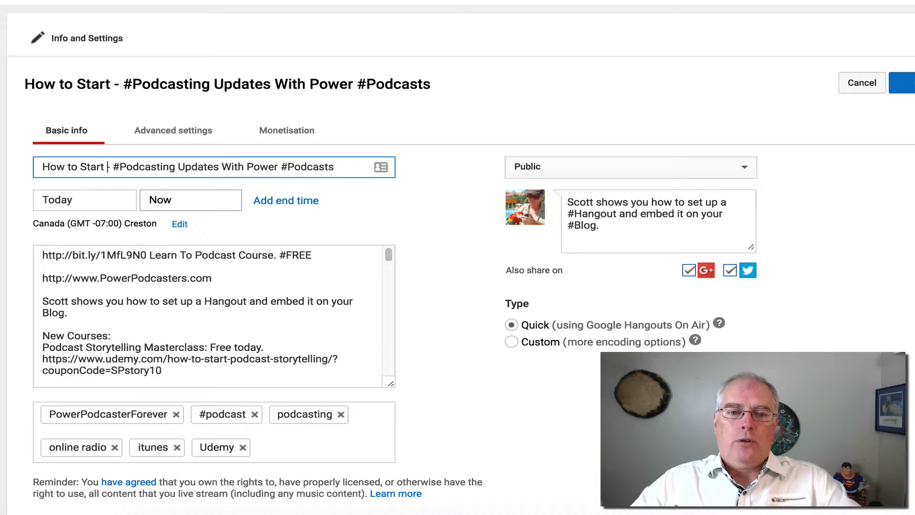
{"action": "type", "text": "a Hangou"}
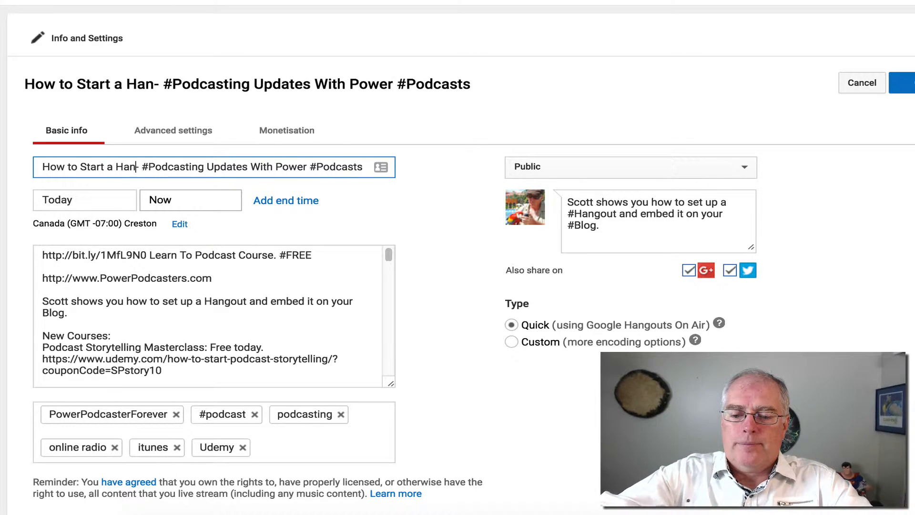
{"action": "type", "text": "t"}
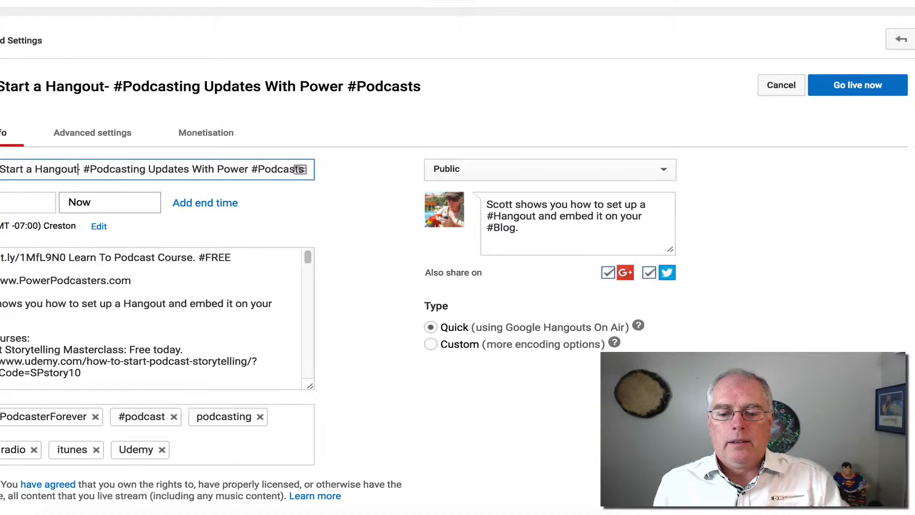
Go live with the event now and confirm entering the Google Hangout On Air.
{"action": "left_click", "coordinate": [857, 87]}
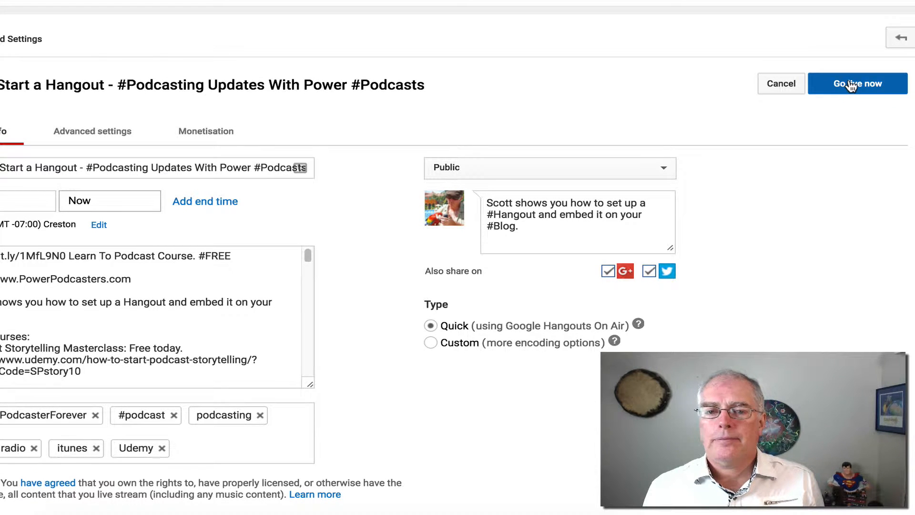
{"action": "left_click", "coordinate": [852, 86]}
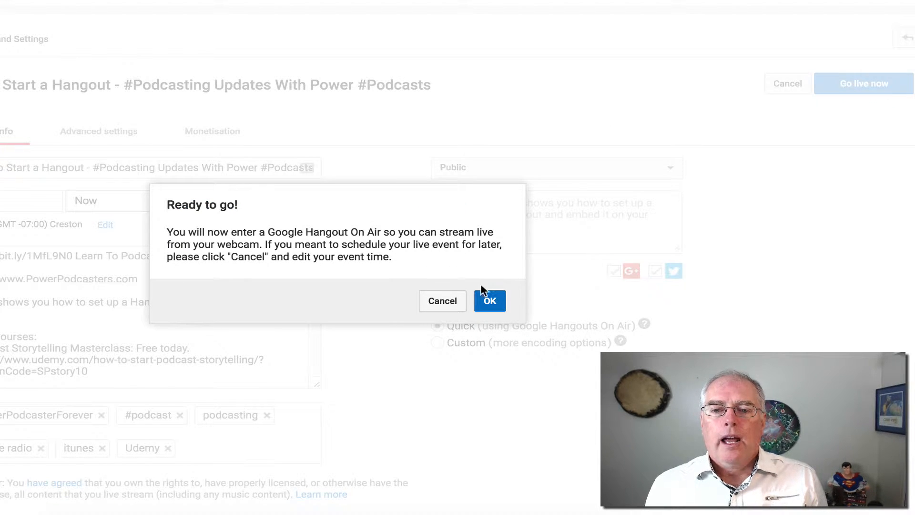
{"action": "left_click", "coordinate": [489, 300]}
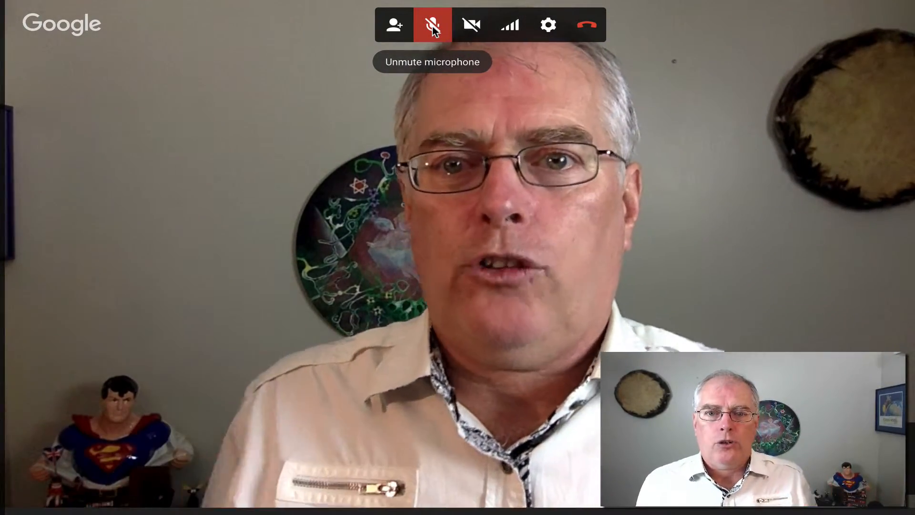
Open the Hangout's invitation dialog, select the permanent link to inspect it, and close the dialog without inviting anyone.
{"action": "left_click", "coordinate": [397, 31]}
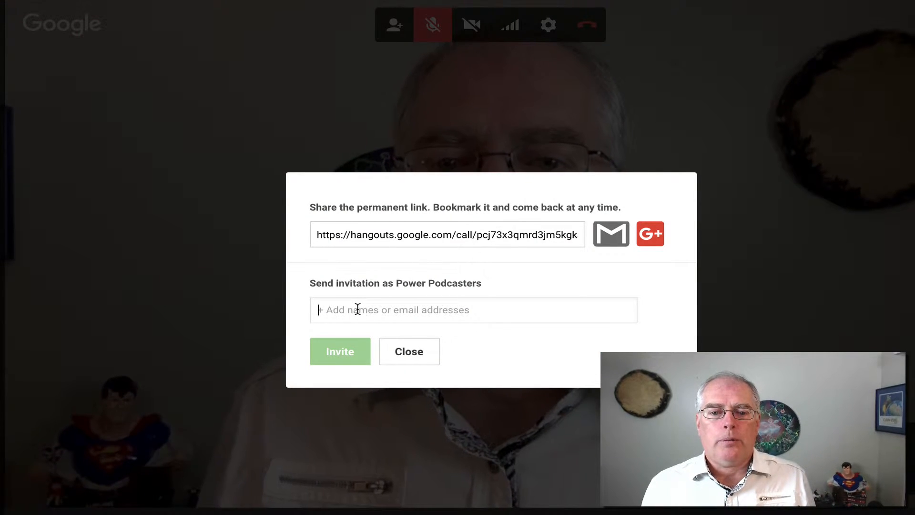
{"action": "left_click", "coordinate": [413, 230]}
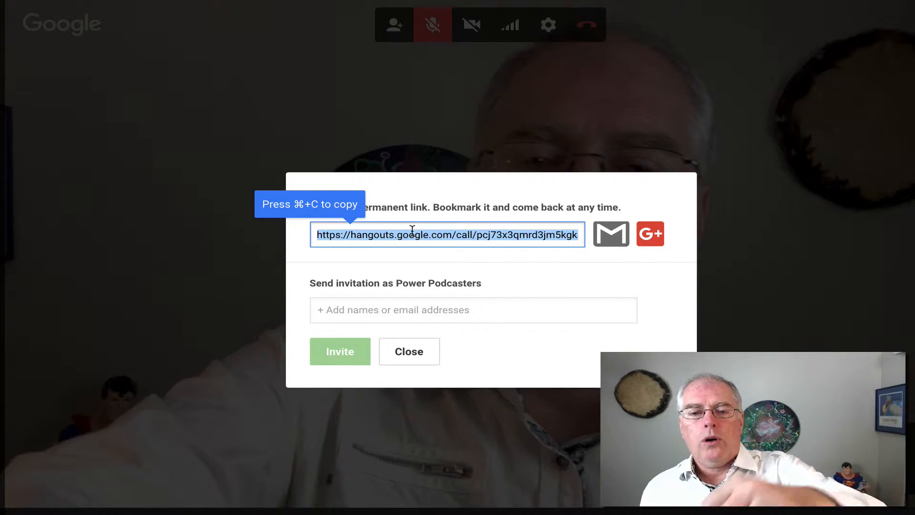
{"action": "left_click", "coordinate": [405, 354]}
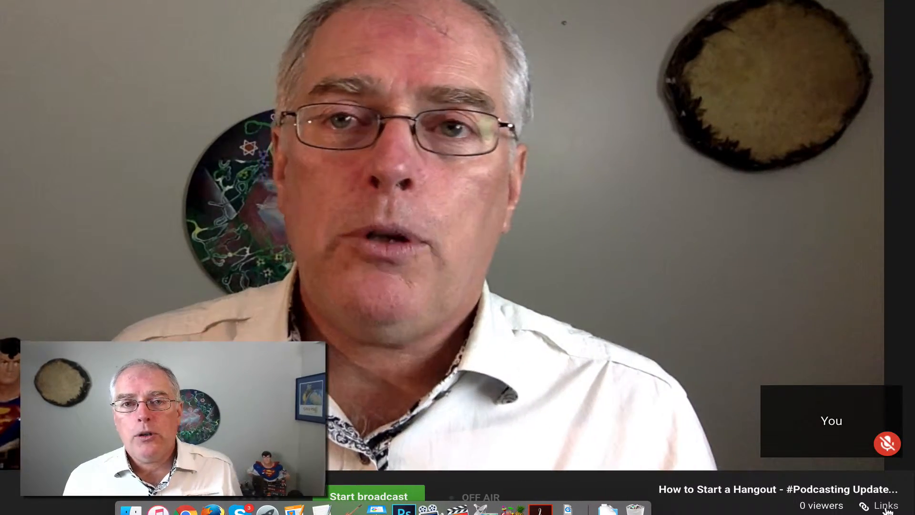
Show the Hangout's links, check the YouTube page address, and copy the video embed code.
{"action": "left_click", "coordinate": [886, 506]}
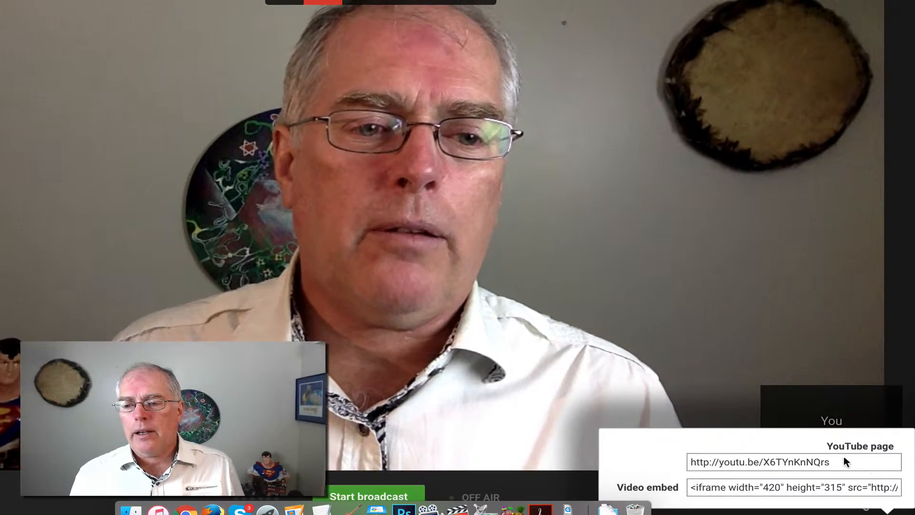
{"action": "left_click_drag", "start_coordinate": [844, 457], "coordinate": [679, 458]}
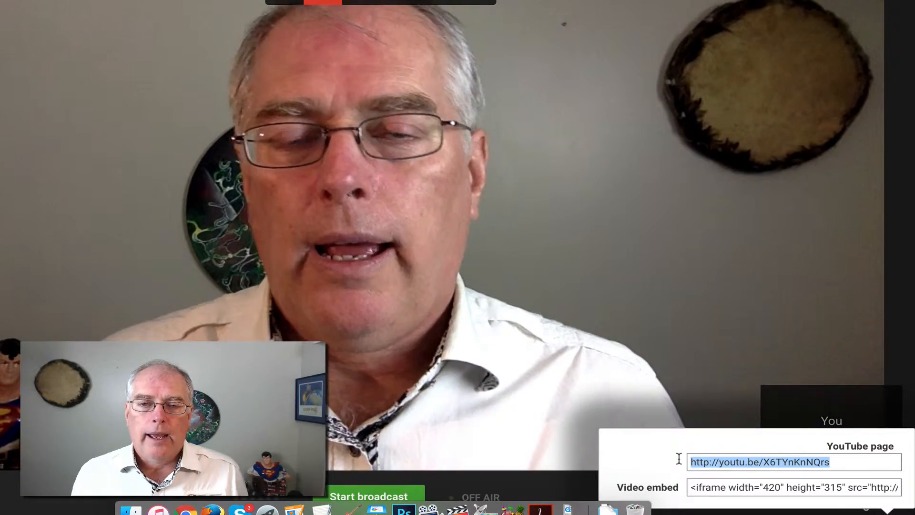
{"action": "left_click", "coordinate": [691, 488]}
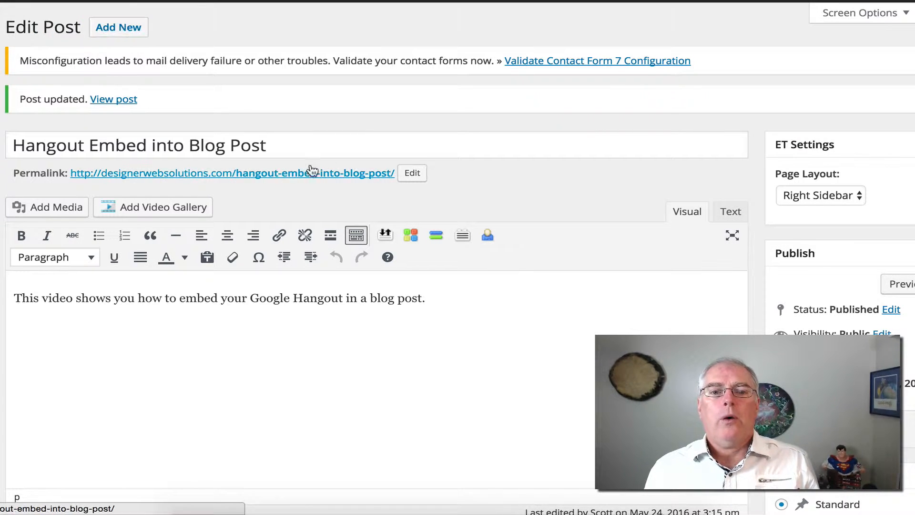
In WordPress, paste the 420 by 315 iframe embed code below the intro sentence of the Hangout Embed into Blog Post in visual mode.
{"action": "left_click_drag", "start_coordinate": [14, 143], "coordinate": [275, 153]}
{"action": "left_click", "coordinate": [102, 321]}
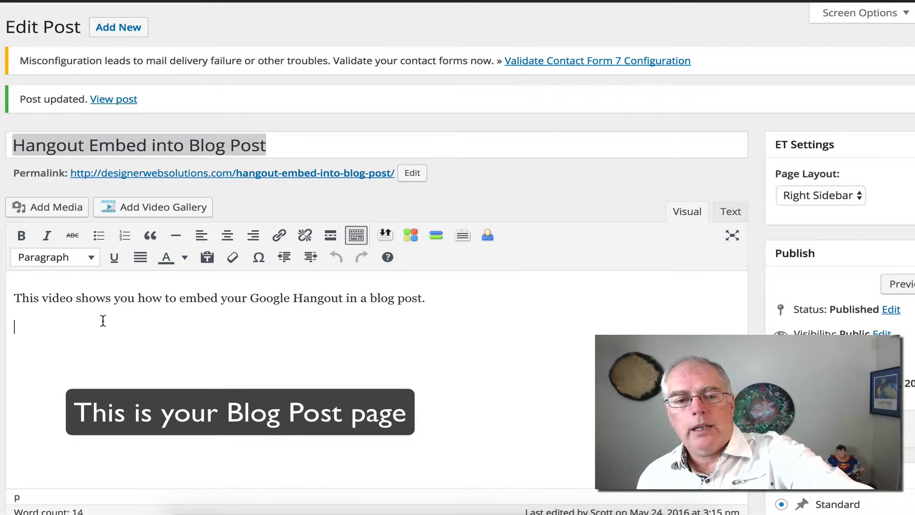
{"action": "type", "text": "<iframe width=\"420\" height=\"315\" src=\"http://www.youtube.com/embed/X6TYnKnNQrs\" frameborder=\"0\" allowfullscreen></iframe>"}
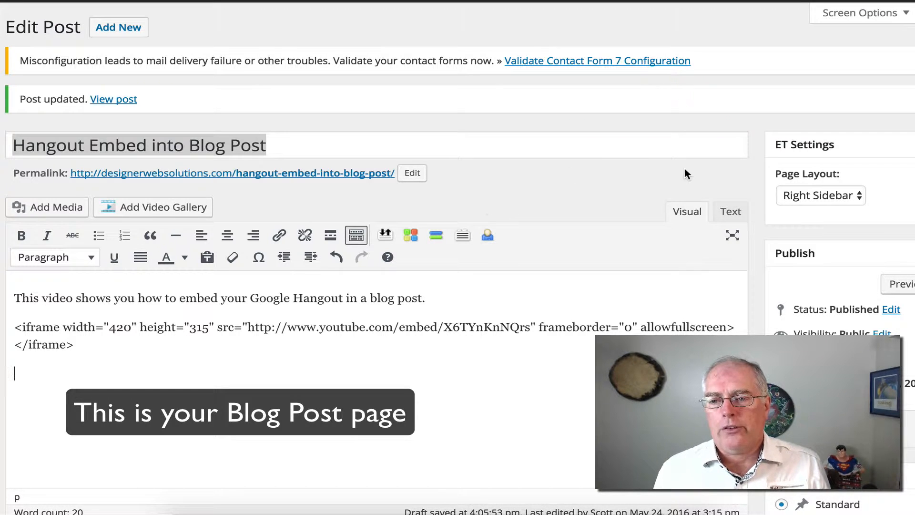
Switch the post to text mode and replace the &nbsp; line with the iframe embed code, comparing it with the escaped version above.
{"action": "left_click", "coordinate": [731, 214]}
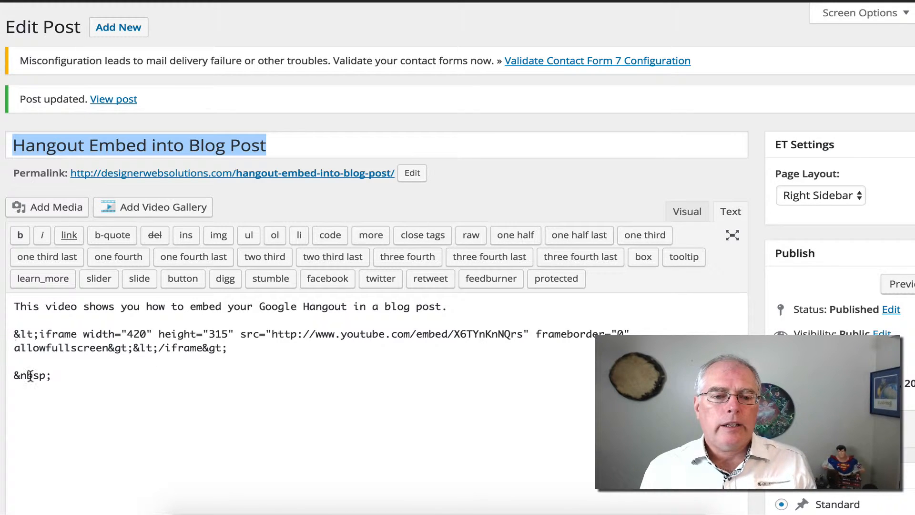
{"action": "left_click_drag", "start_coordinate": [55, 376], "coordinate": [0, 381]}
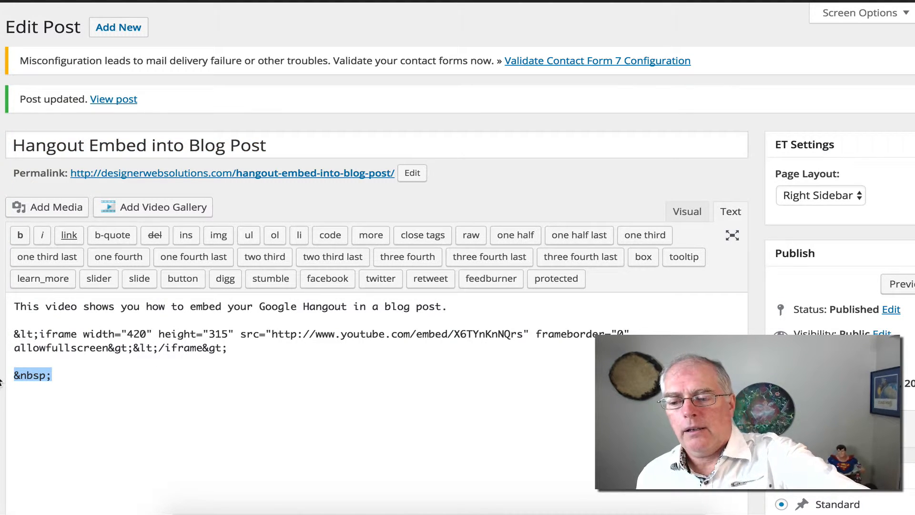
{"action": "type", "text": "<iframe width=\"420\" height=\"315\" src=\"http://www.youtube.com/embed/X6TYnKnNQrs\" frameborder=\"0\" allowfullscreen></iframe>"}
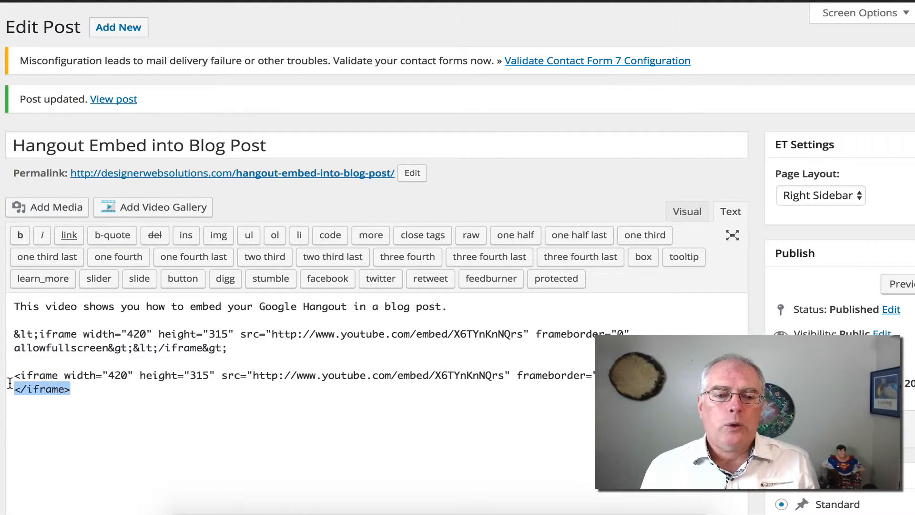
{"action": "left_click_drag", "start_coordinate": [9, 383], "coordinate": [5, 375]}
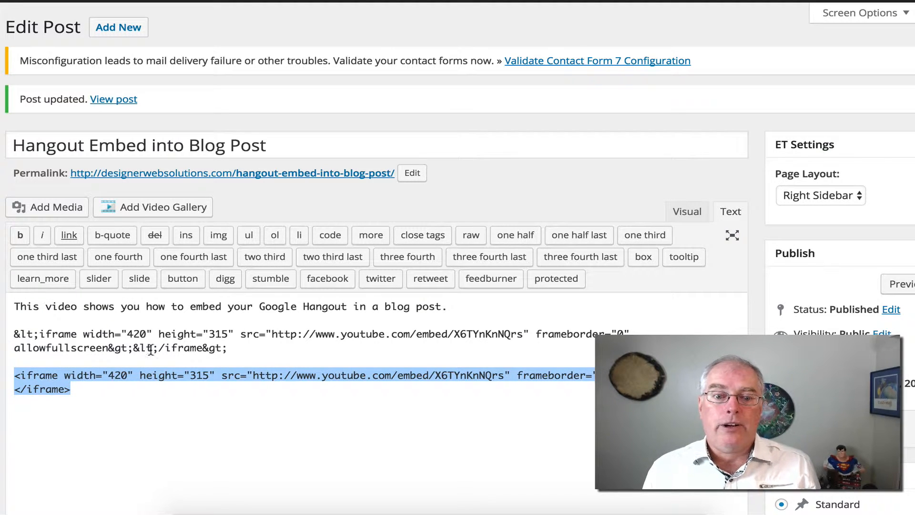
{"action": "left_click_drag", "start_coordinate": [251, 347], "coordinate": [6, 336]}
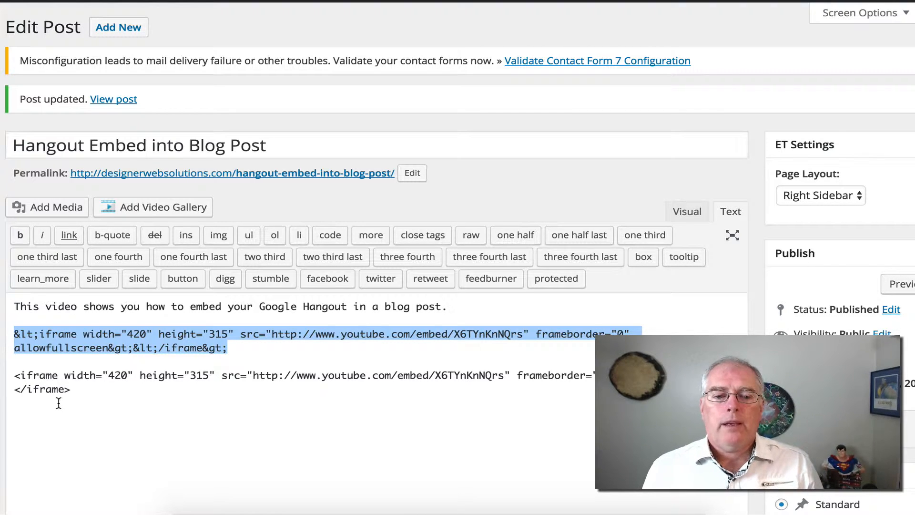
{"action": "left_click", "coordinate": [83, 389]}
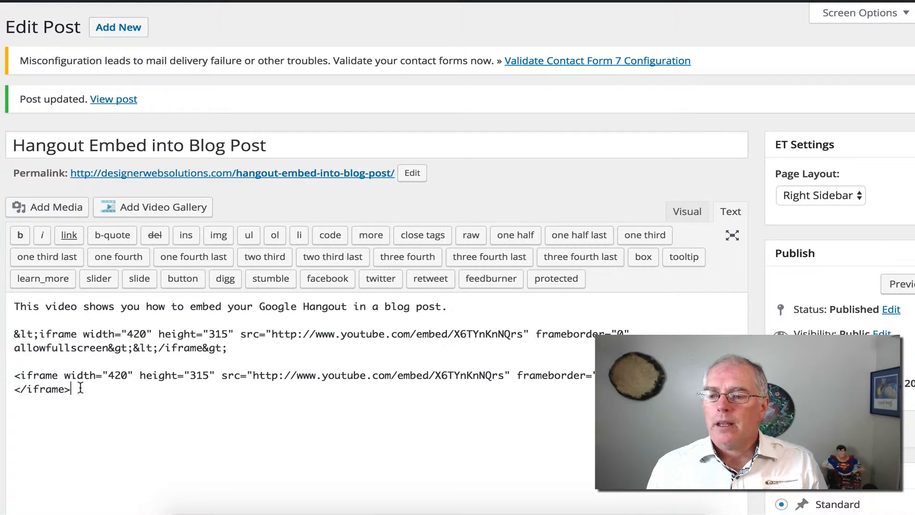
Return the post to visual mode and start playback of the embedded Hangout video.
{"action": "left_click", "coordinate": [689, 216]}
{"action": "scroll", "coordinate": [562, 333], "scroll_direction": "down", "scroll_amount": 3}
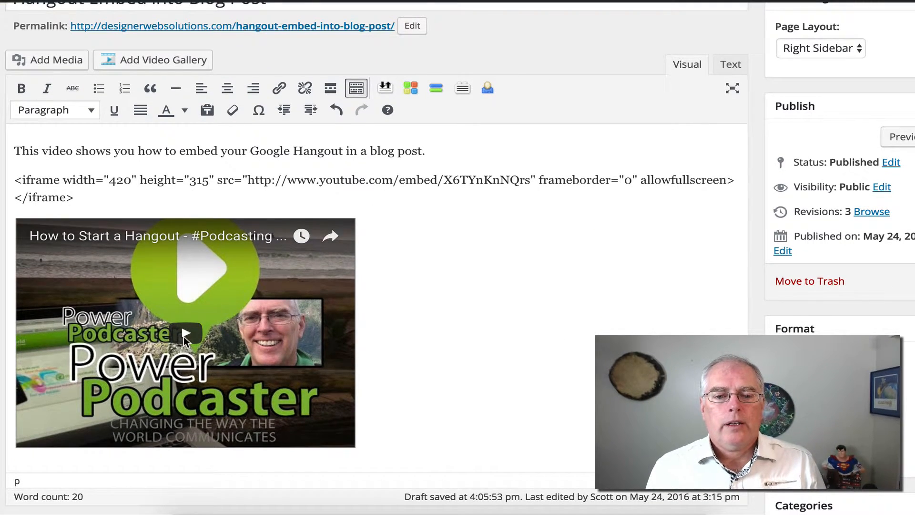
{"action": "left_click", "coordinate": [184, 337]}
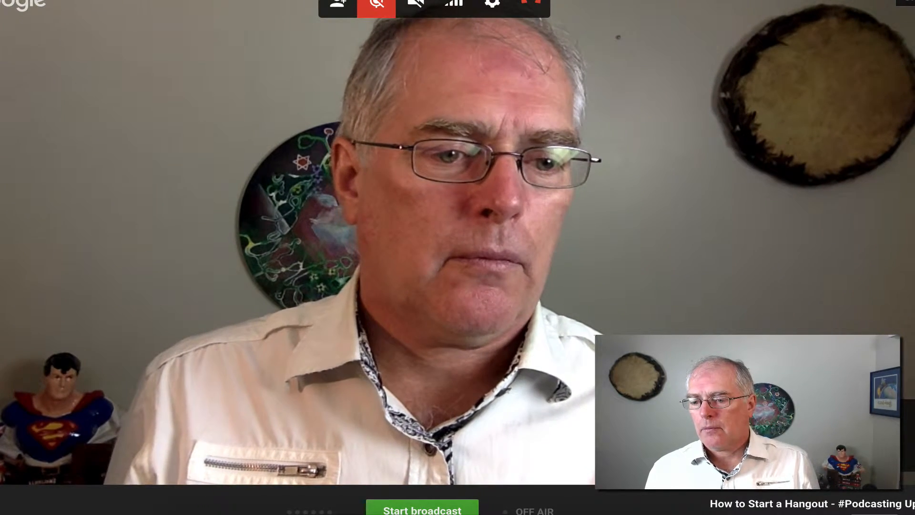
Switch back to the Hangout window, check the viewer count, and start the broadcast.
{"action": "mouse_move", "coordinate": [914, 514]}
{"action": "left_mouse_down"}
{"action": "mouse_move", "coordinate": [914, 493]}
{"action": "mouse_move", "coordinate": [914, 514]}
{"action": "left_mouse_up"}
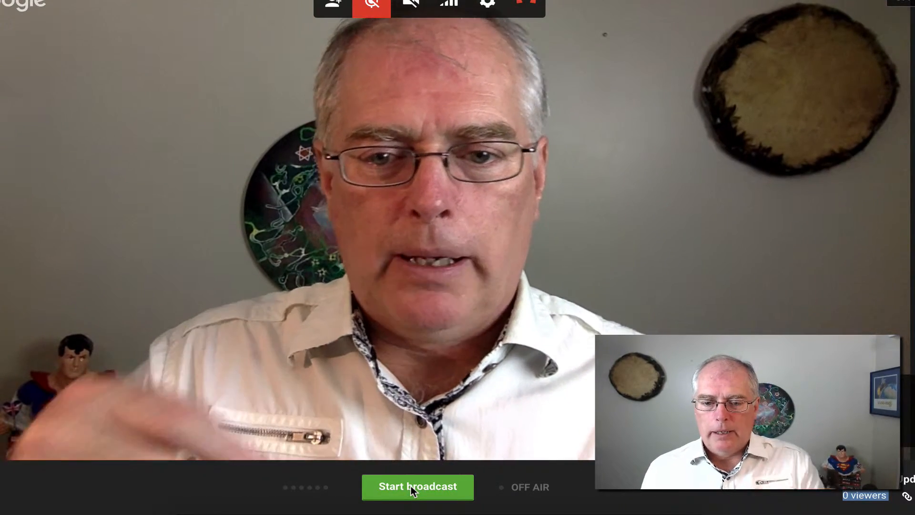
{"action": "left_click", "coordinate": [411, 486]}
{"action": "left_click", "coordinate": [270, 282]}
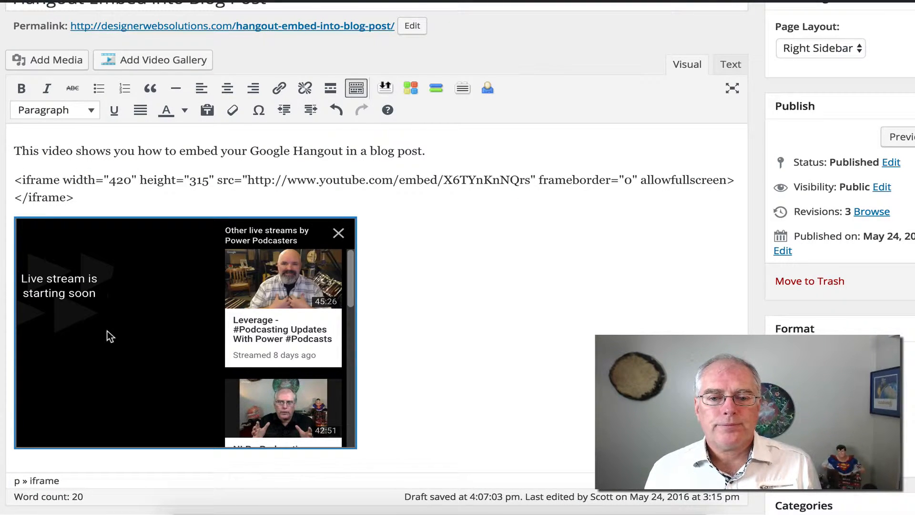
Close the other live streams overlay in the post's embedded player and toggle playback to test the live stream.
{"action": "left_click", "coordinate": [339, 233]}
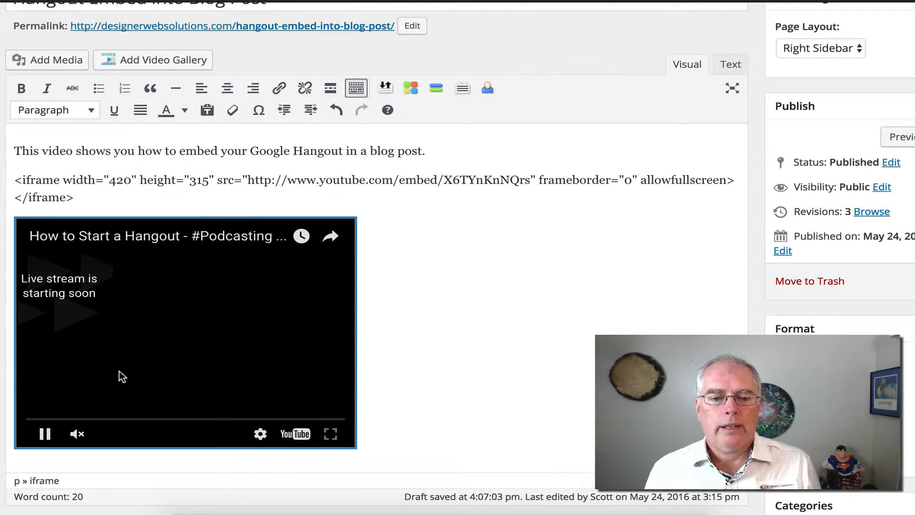
{"action": "left_click", "coordinate": [47, 433]}
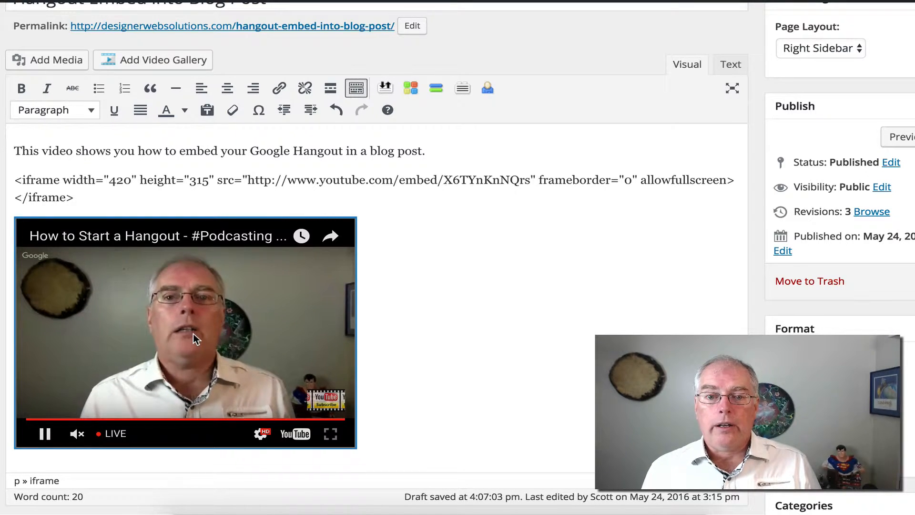
{"action": "left_click", "coordinate": [50, 433]}
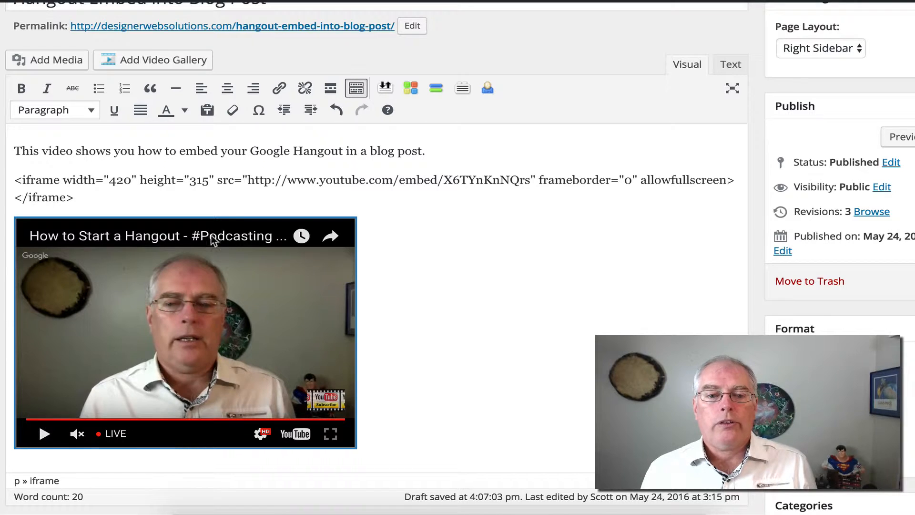
View the published blog post, examine the stray iframe text above the video, and play the embedded live stream.
{"action": "scroll", "coordinate": [287, 61], "scroll_direction": "up", "scroll_amount": 3}
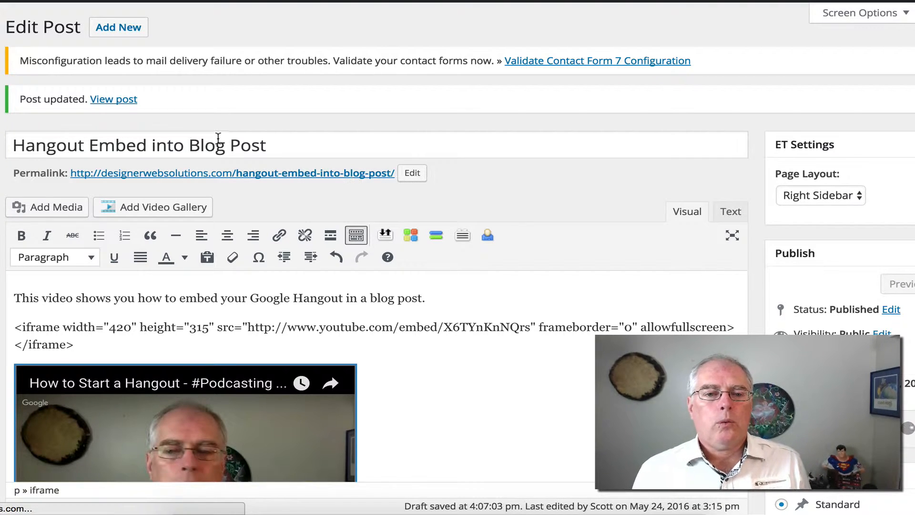
{"action": "left_click", "coordinate": [124, 104]}
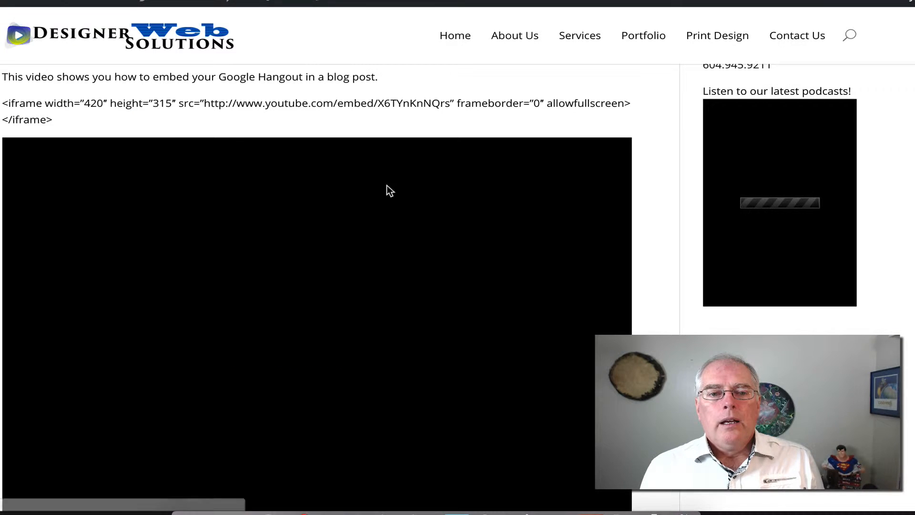
{"action": "left_click_drag", "start_coordinate": [66, 116], "coordinate": [9, 104]}
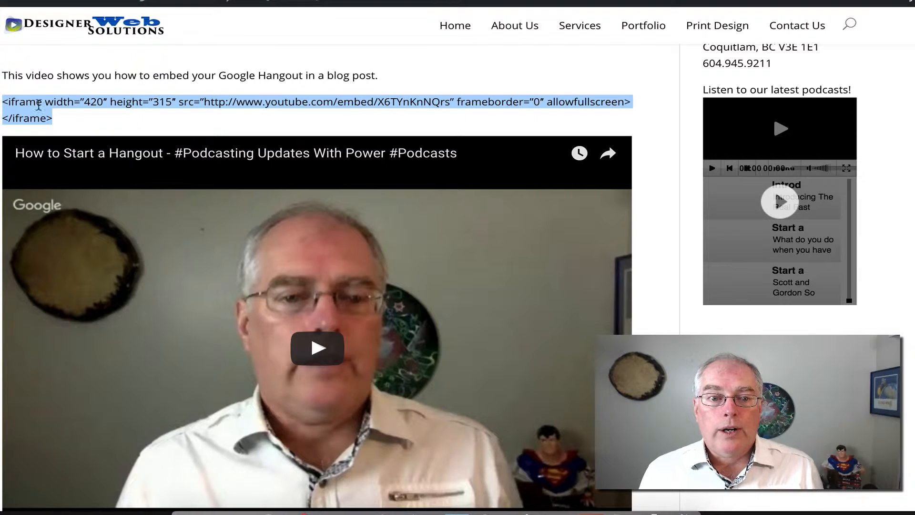
{"action": "left_click", "coordinate": [66, 124]}
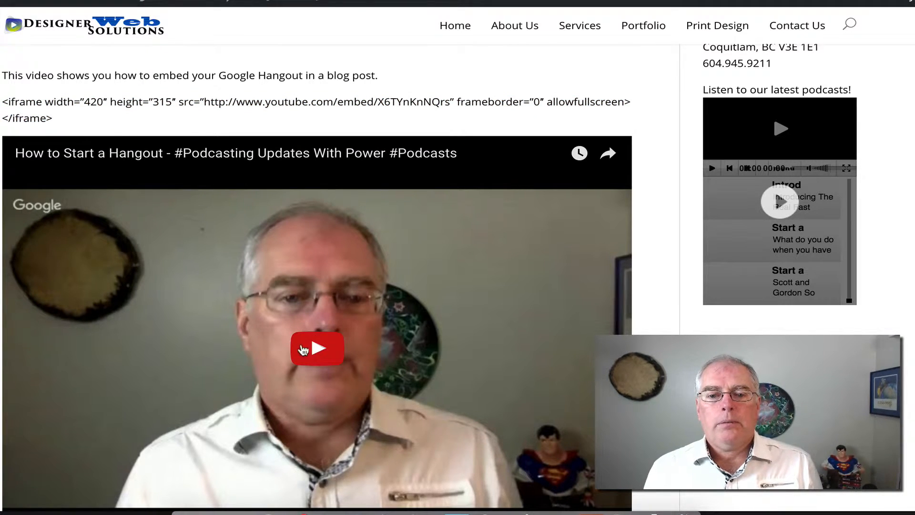
{"action": "left_click", "coordinate": [292, 344]}
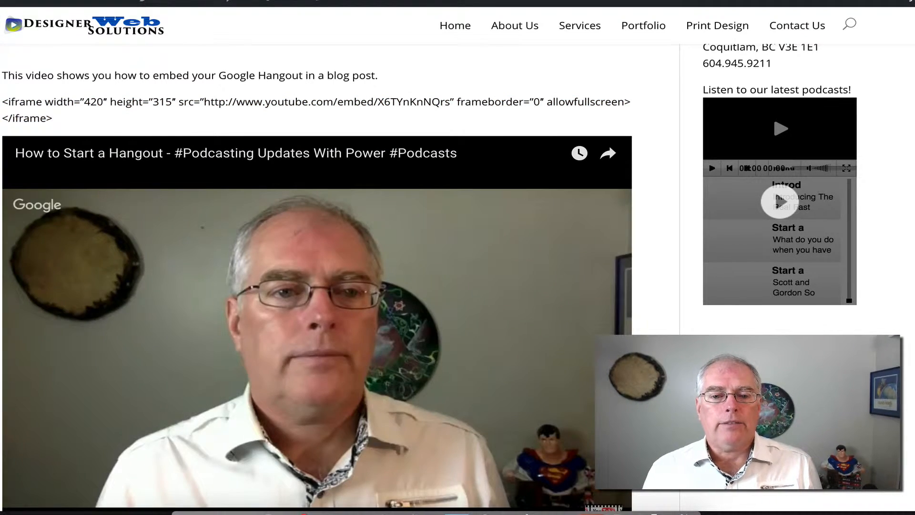
{"action": "scroll", "coordinate": [33, 328], "scroll_direction": "down", "scroll_amount": 2}
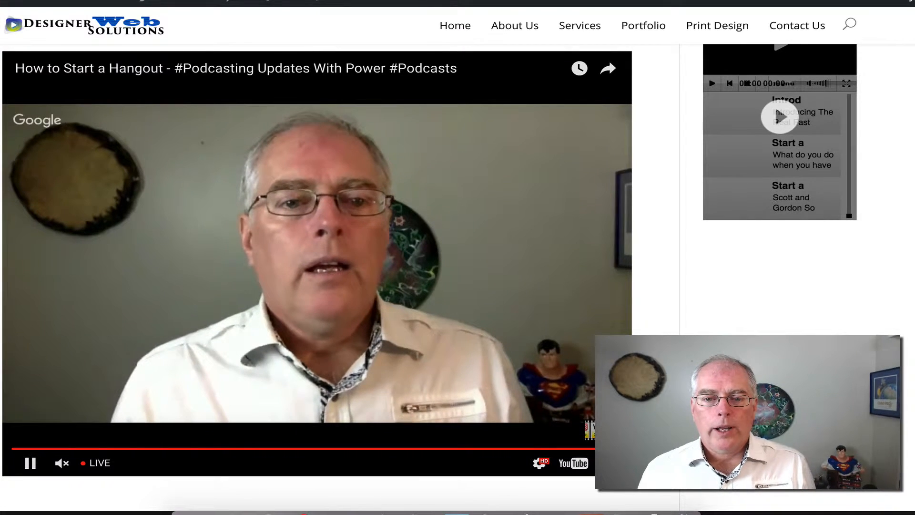